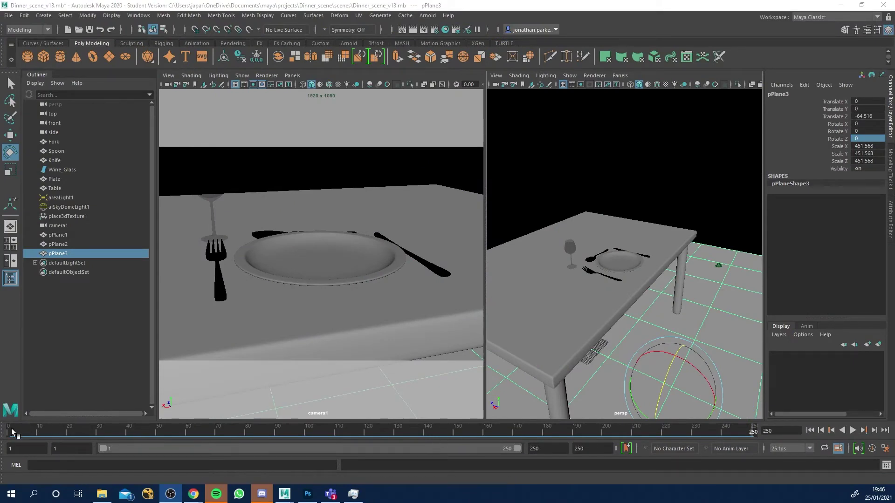
Open the Render View and bring up the Render Settings beside the rendered image.
mouse_move(15, 433)
mouse_down()
mouse_move(257, 441)
mouse_move(753, 433)
mouse_up()
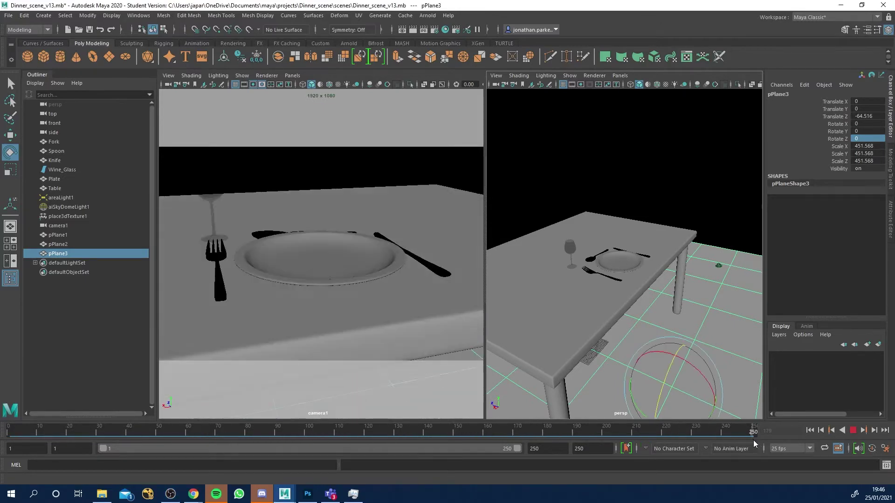
click(402, 30)
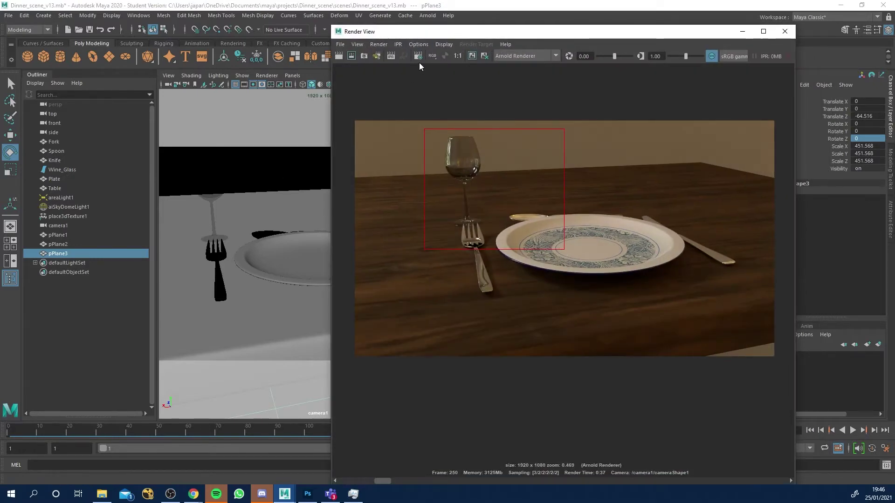
click(380, 44)
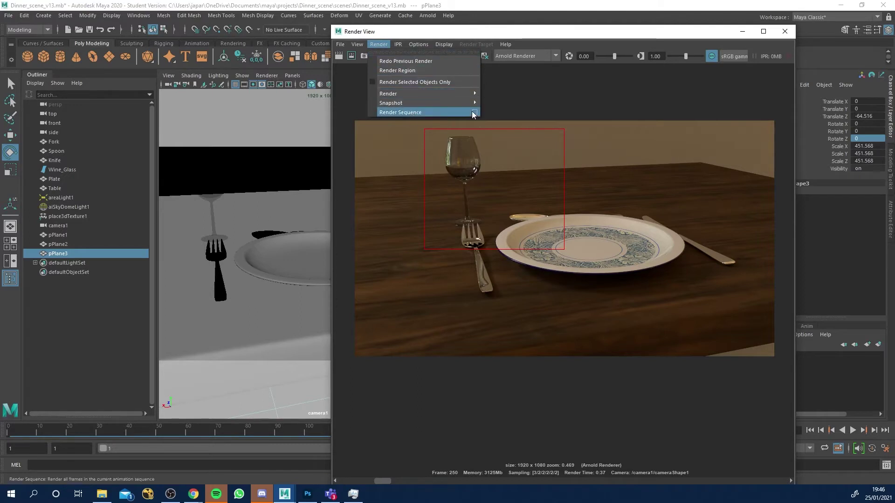
click(503, 100)
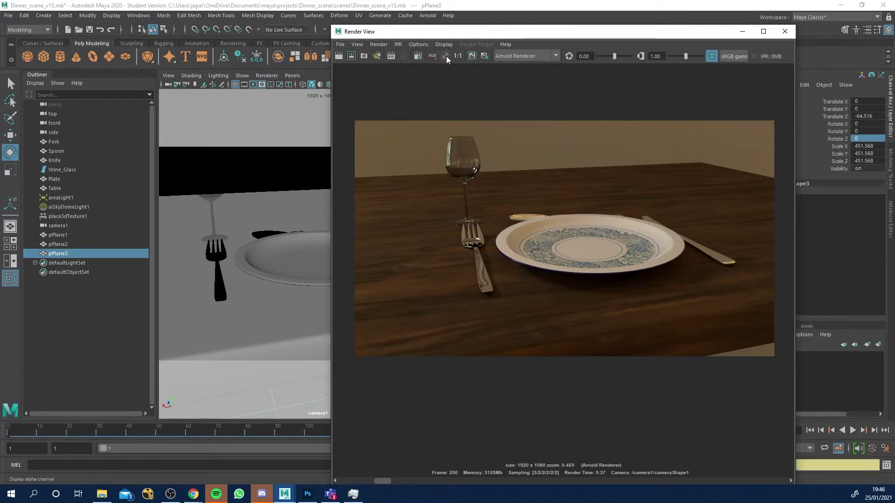
click(419, 57)
drag(136, 81, 196, 77)
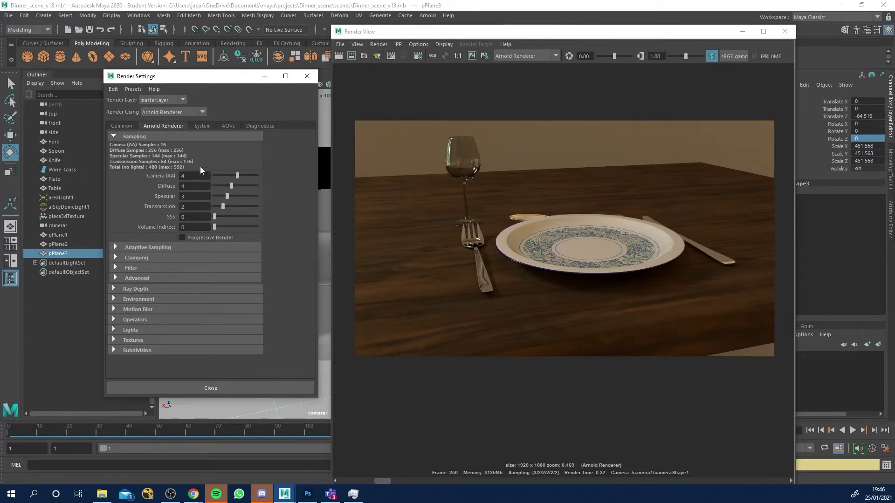
Set the file name prefix of the render output to Dinner_set in the common render settings.
click(122, 126)
scroll(204, 219, up, 5)
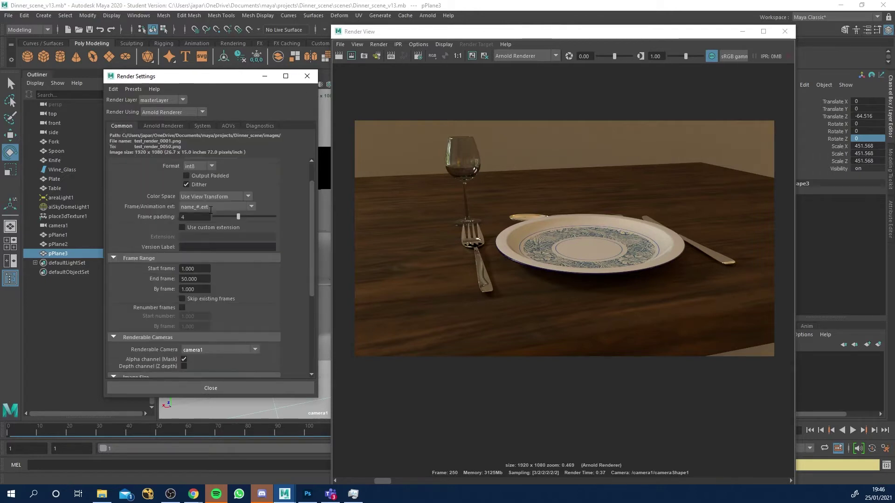
drag(214, 175, 176, 174)
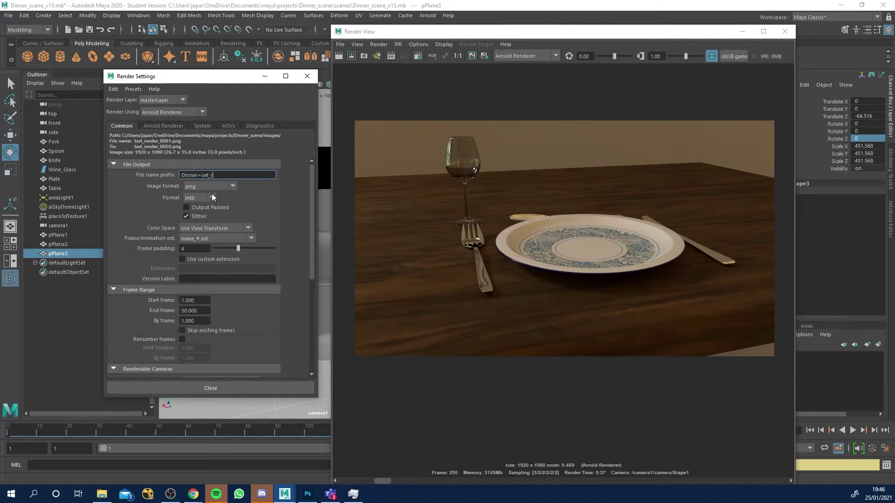
key(BackSpace)
text(_)
Choose png as the output image format and Use View Transform as the color space.
click(211, 185)
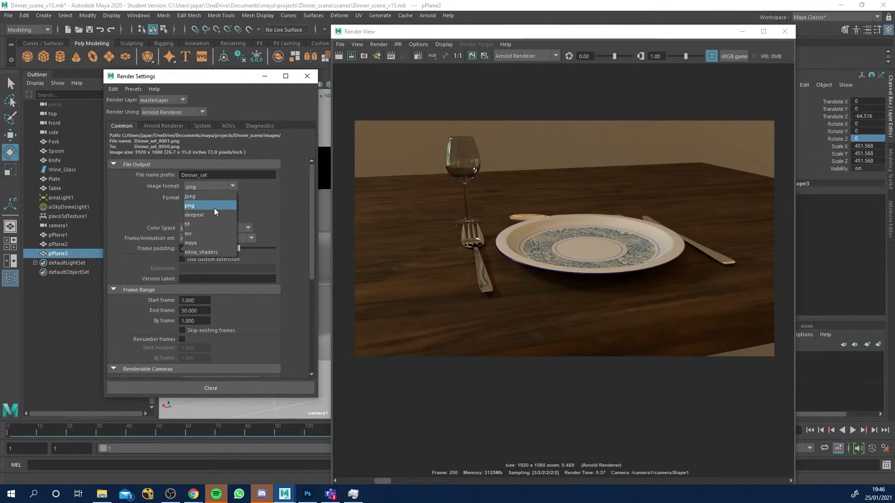
click(215, 207)
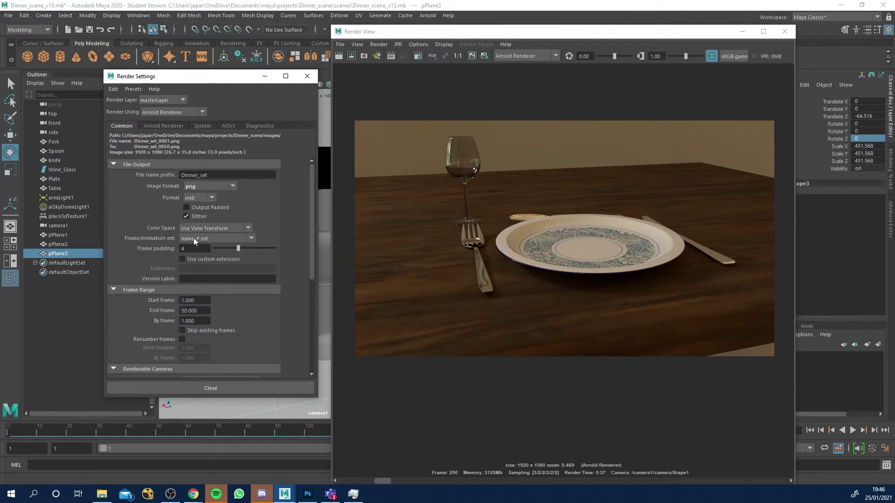
click(212, 228)
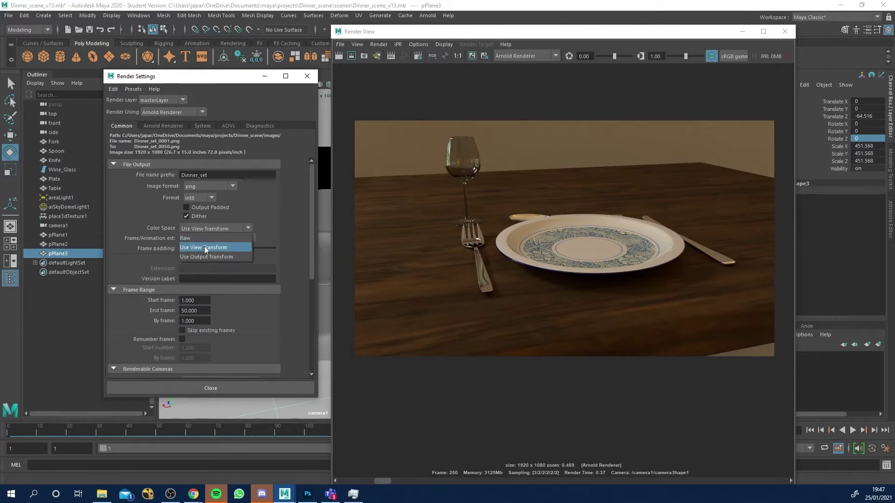
click(205, 248)
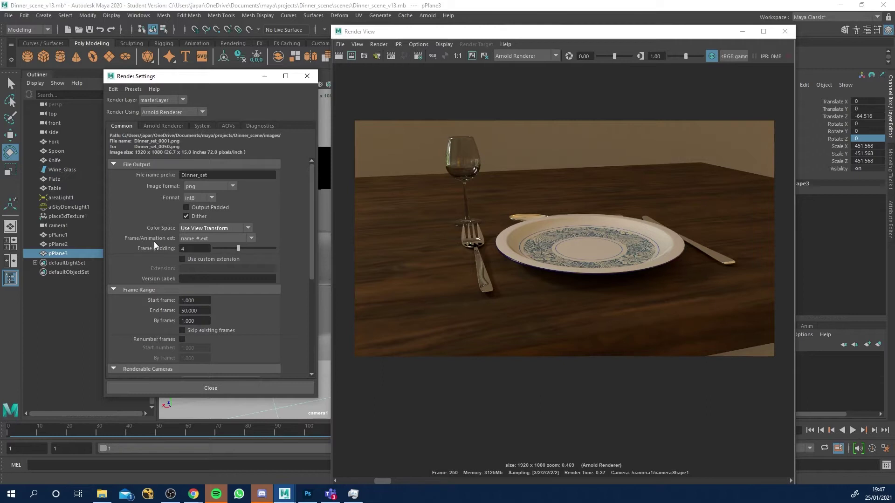
Try the single-frame naming option and set the frame/animation extension to name_#.ext for an image sequence.
click(188, 239)
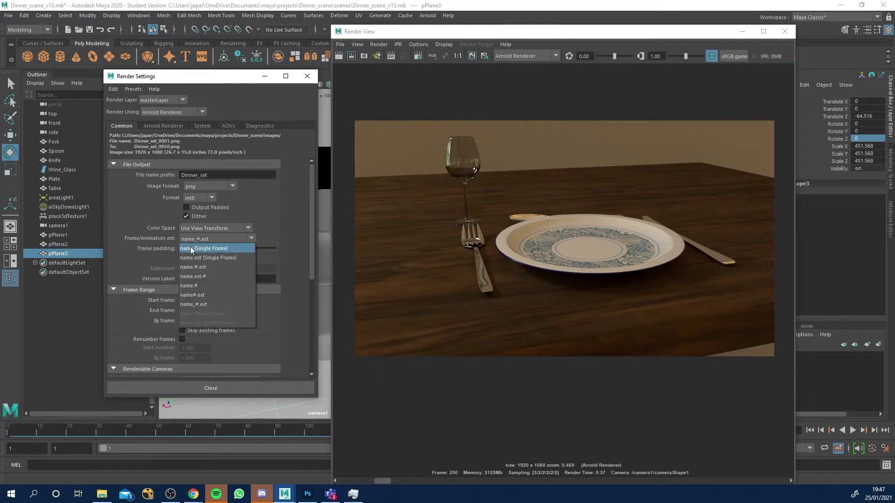
click(191, 247)
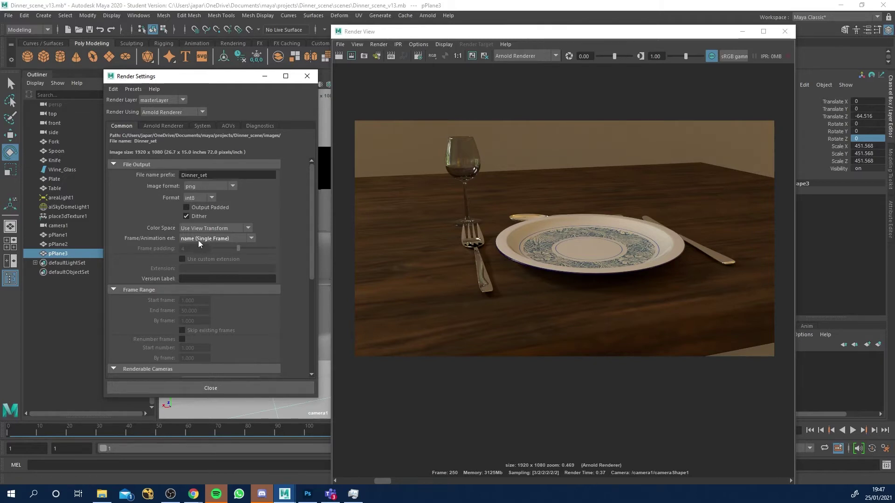
click(213, 238)
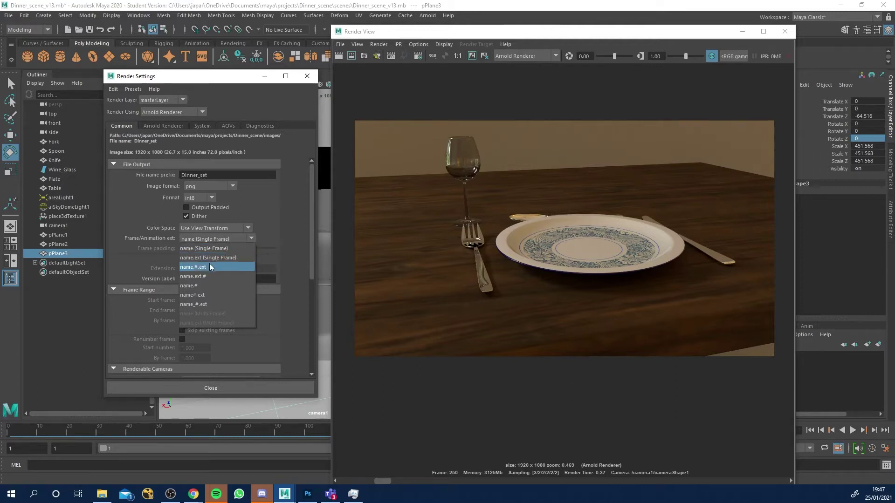
click(198, 306)
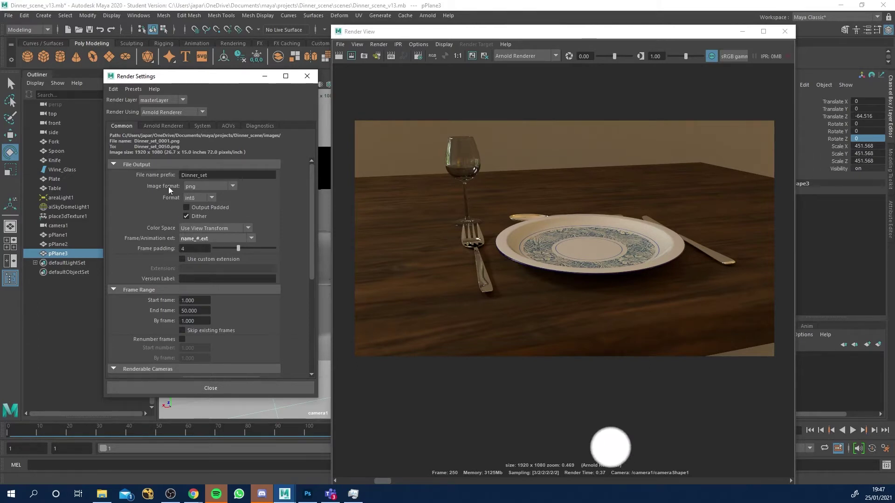
Set the end frame of the render range to 250.
click(182, 311)
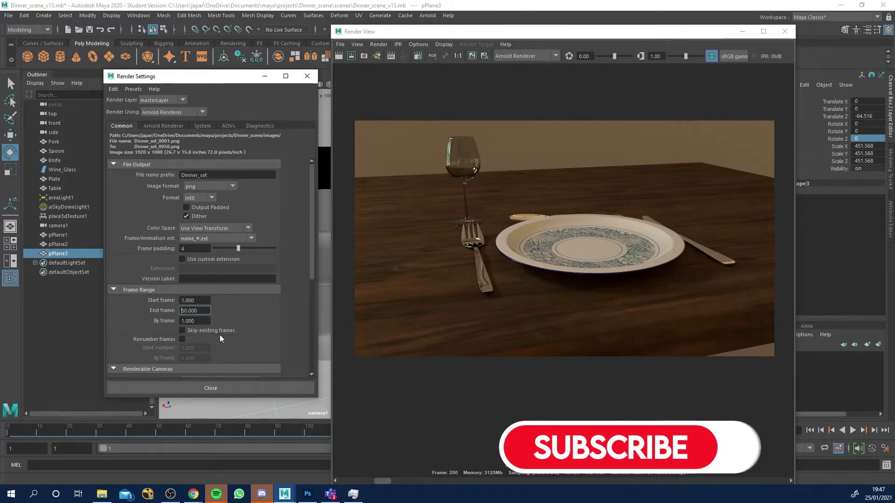
text(2)
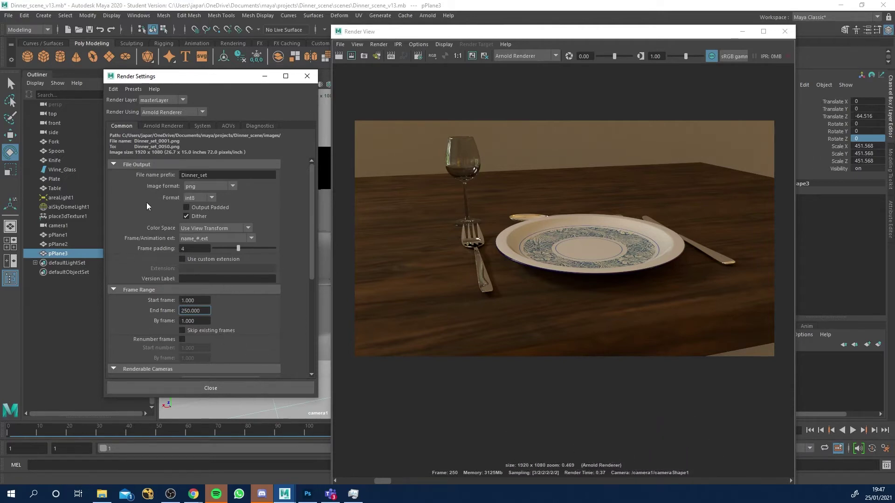
click(198, 300)
Try a shorter frame padding such as 3 for the output file names and return it to 4.
drag(239, 248, 232, 249)
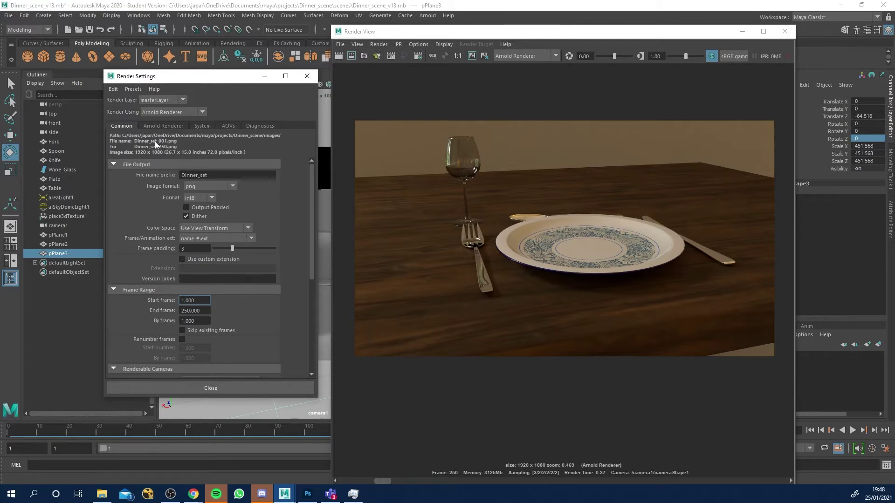
drag(232, 249, 225, 251)
drag(226, 250, 238, 250)
Choose camera1 as the renderable camera for the sequence.
click(208, 310)
scroll(264, 322, down, 4)
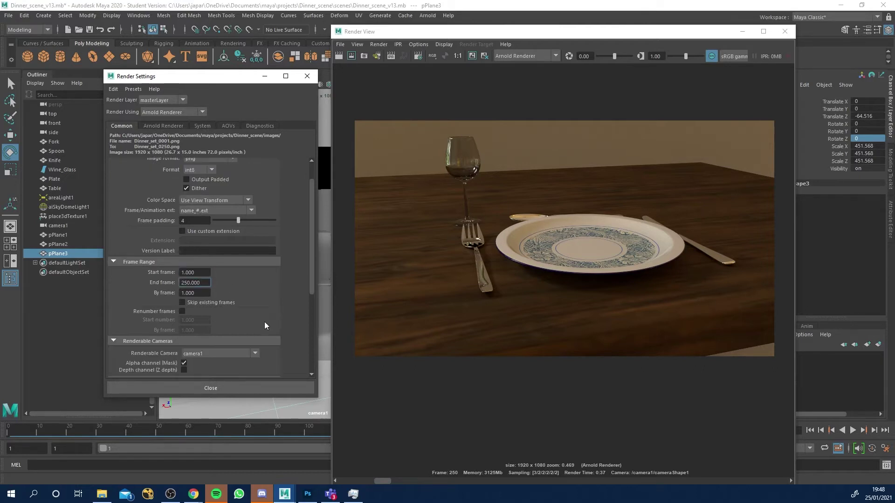
click(196, 270)
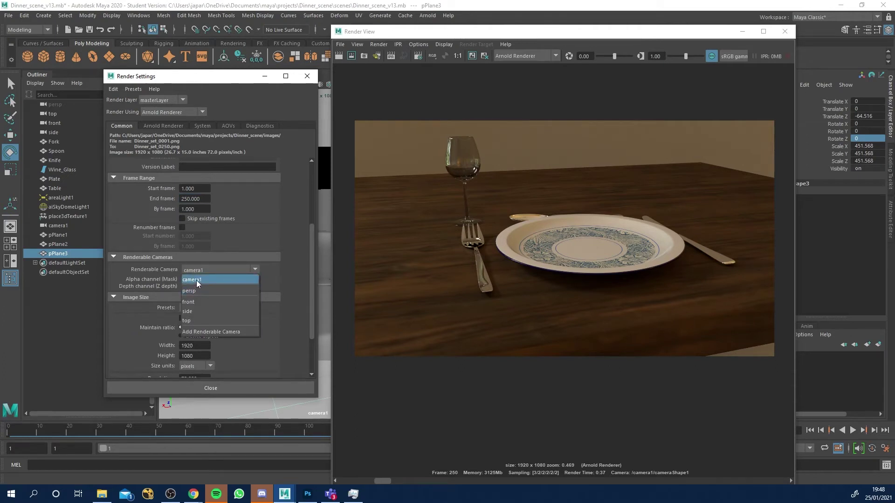
click(196, 281)
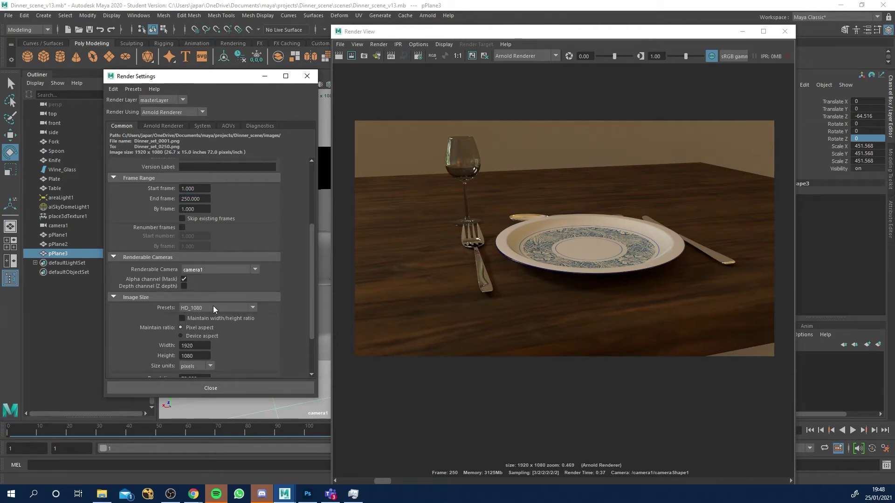
scroll(222, 346, down, 2)
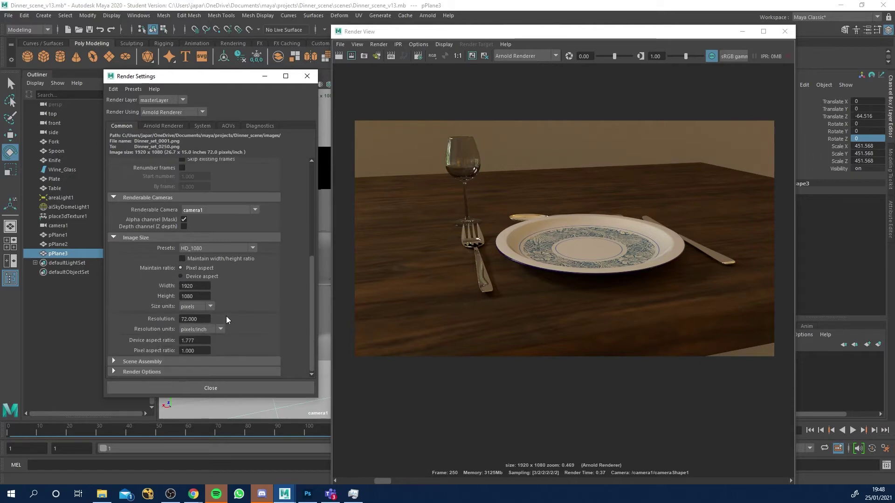
Set the Arnold renderer's Camera (AA) sampling to 4.
click(170, 127)
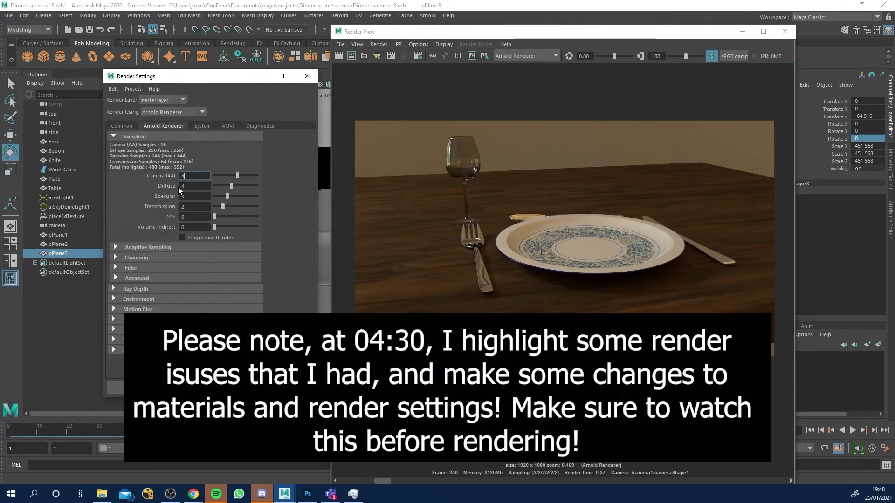
click(235, 176)
click(235, 176)
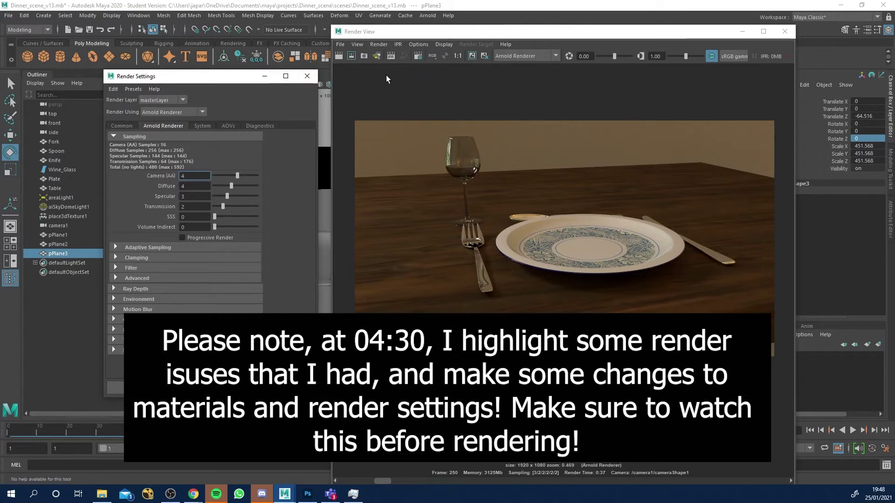
Open the Render Sequence options and start rendering frames 1-250 from camera1.
click(384, 45)
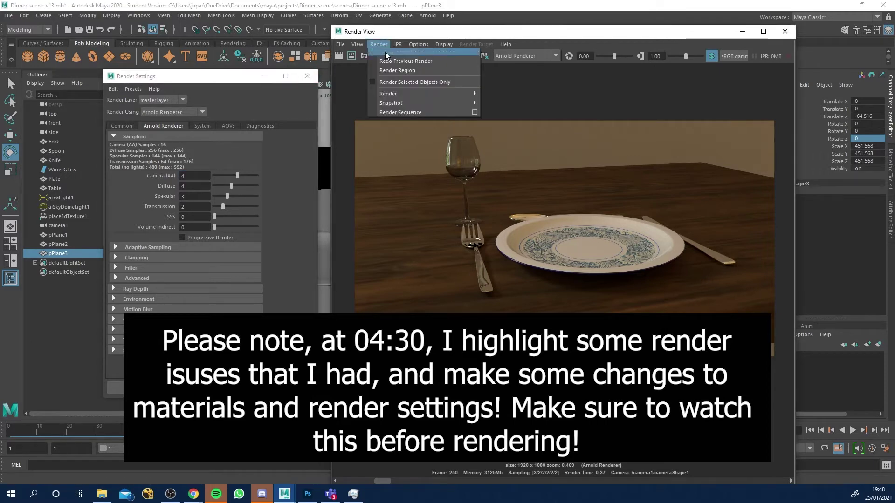
click(474, 113)
click(130, 127)
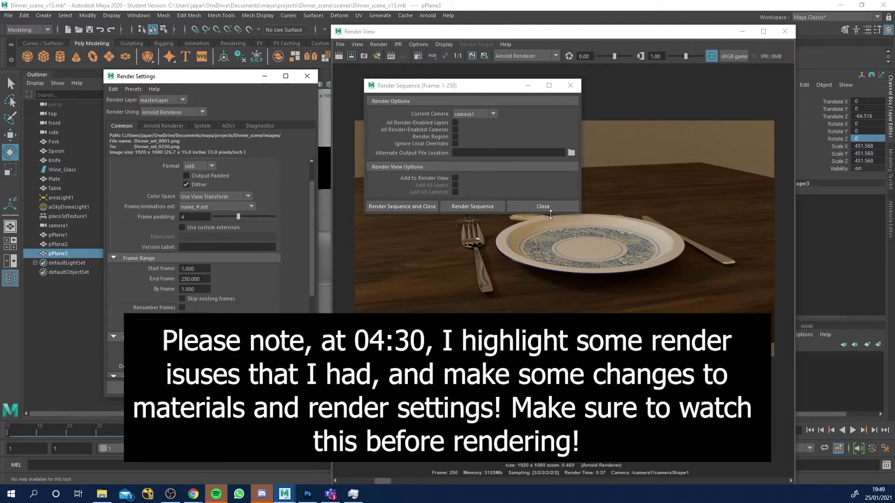
click(454, 207)
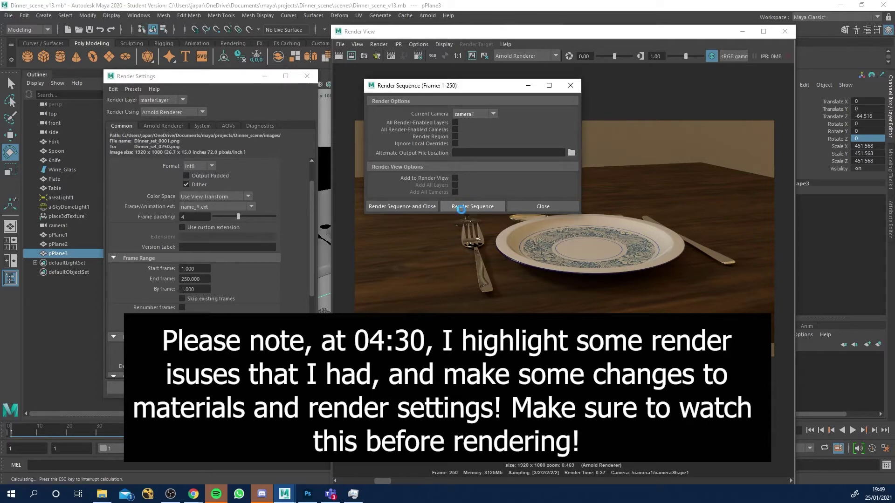
Switch to File Explorer and compare the rendered Dinner_set_1 frames in the project's images folder, from 0001 through 0015.
drag(894, 86, 346, 70)
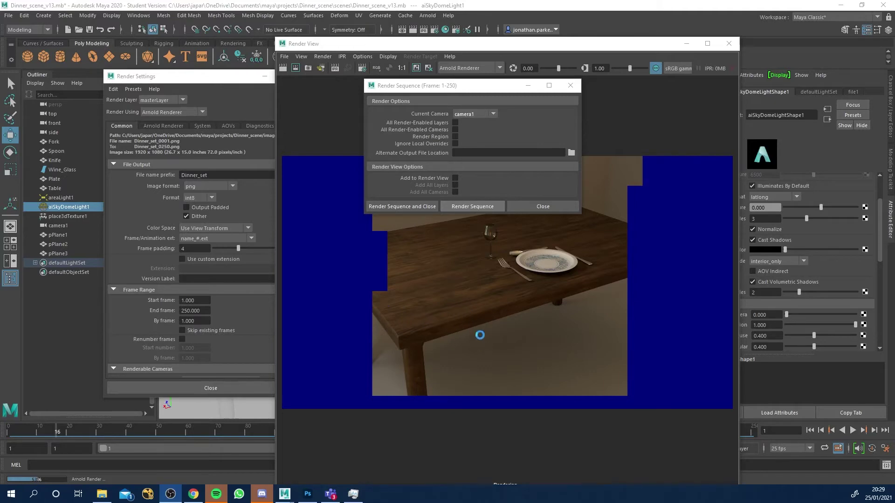
drag(894, 77, 383, 118)
double_click(383, 119)
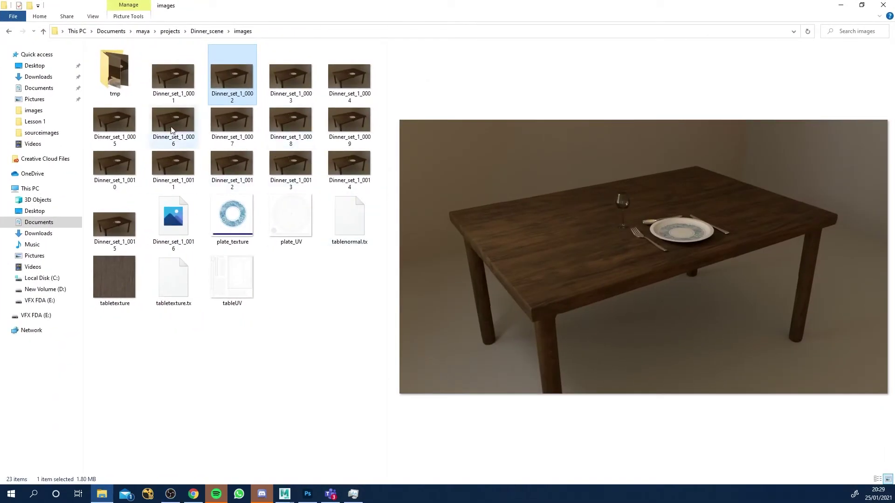
click(166, 77)
key(Right)
key(Right)
key(Right)
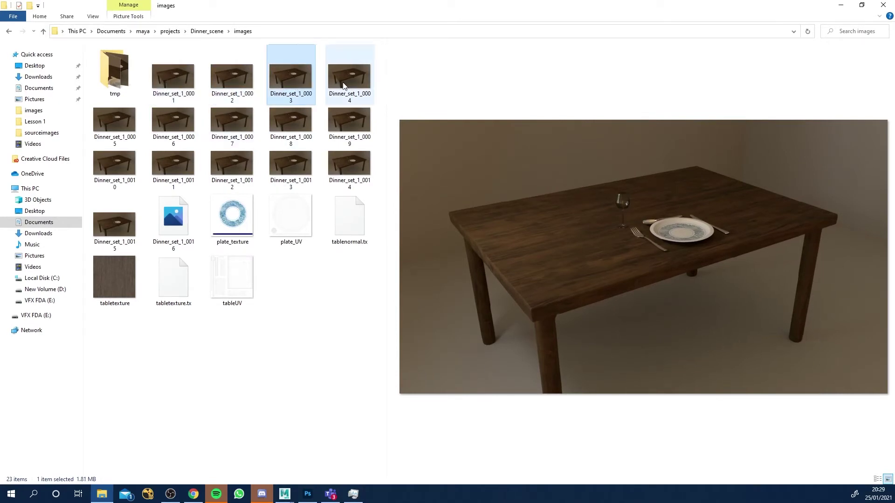
click(116, 223)
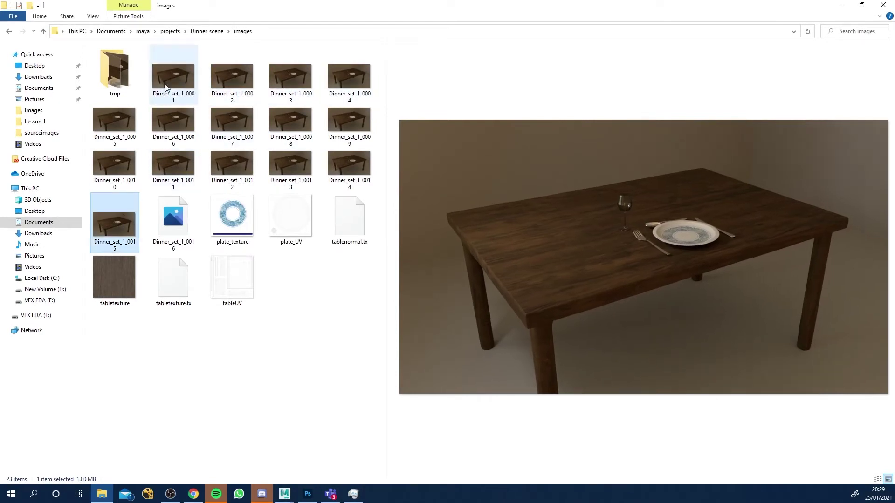
click(169, 75)
click(126, 203)
click(173, 162)
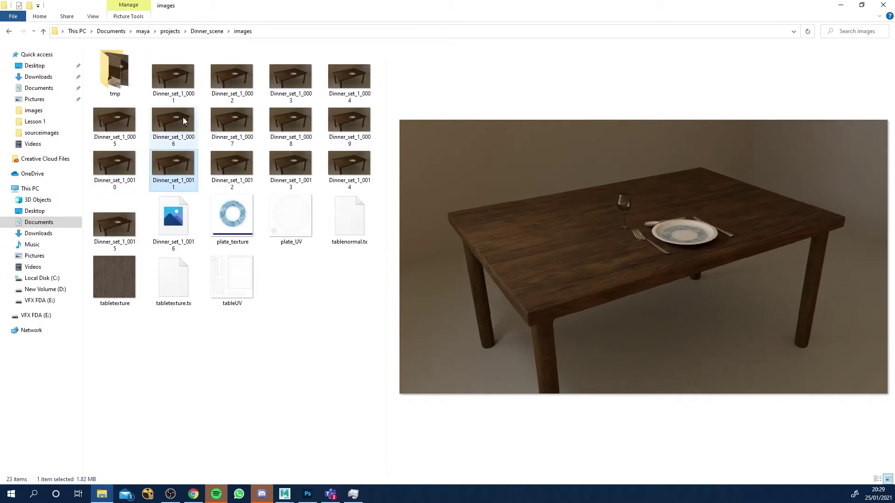
click(176, 84)
click(123, 215)
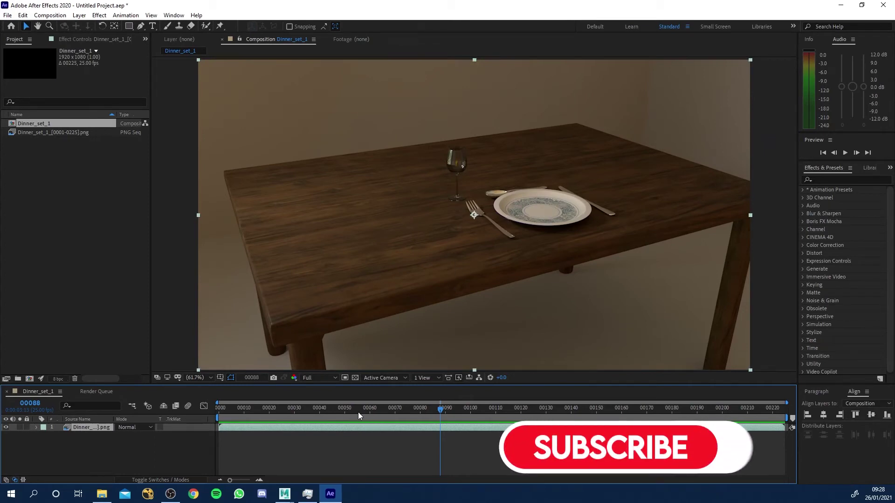
Switch to File Explorer and preview the last rendered frames, Dinner_set_1_0224 and Dinner_set_1_0225, in the images folder.
click(101, 494)
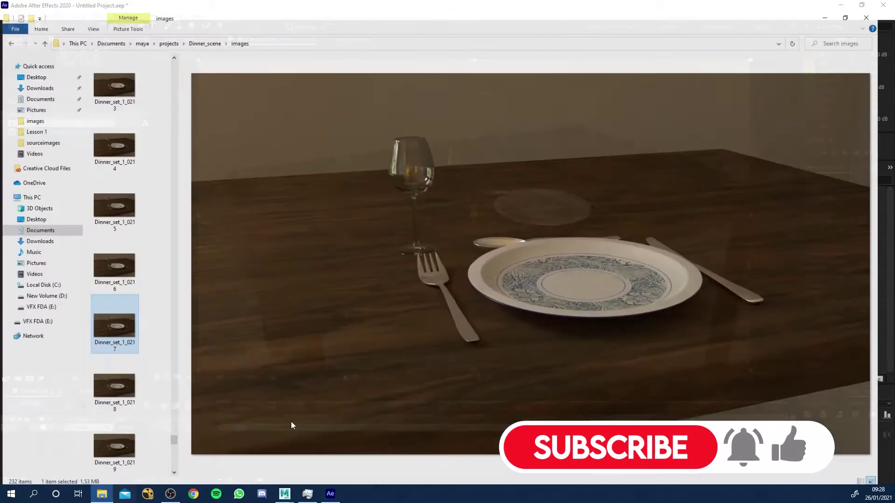
scroll(116, 396, down, 5)
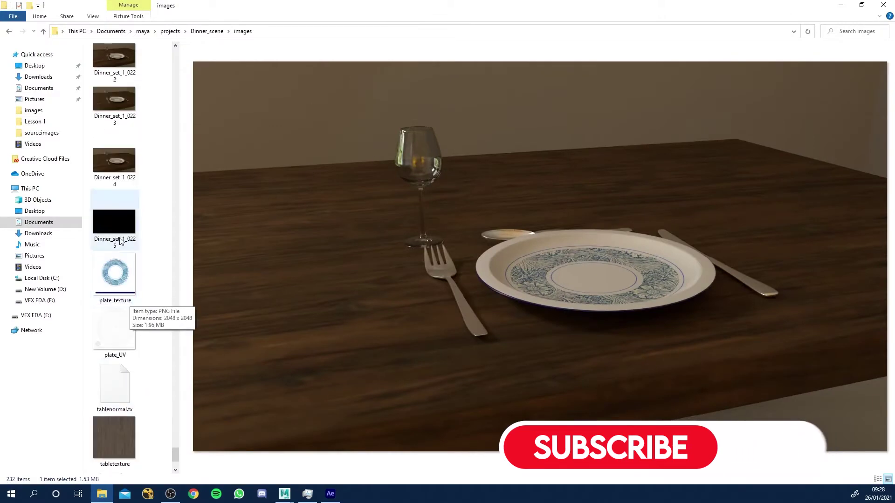
click(115, 166)
scroll(130, 279, down, 2)
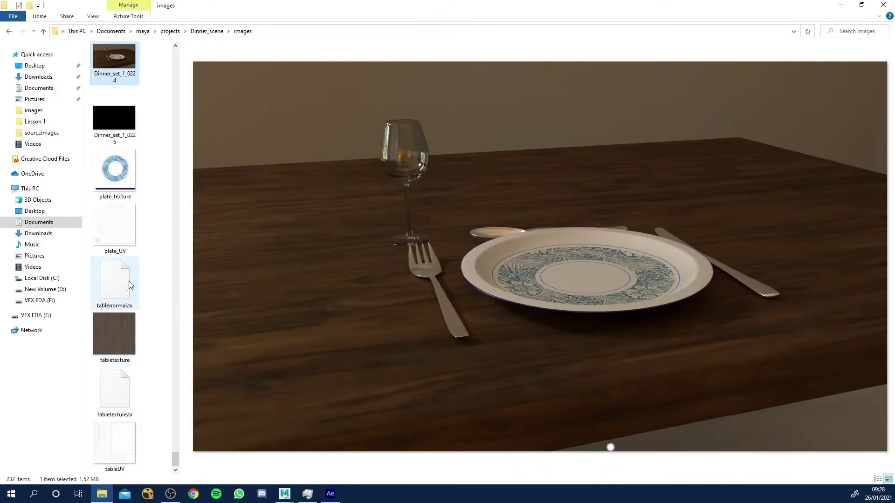
scroll(122, 238, up, 2)
click(163, 222)
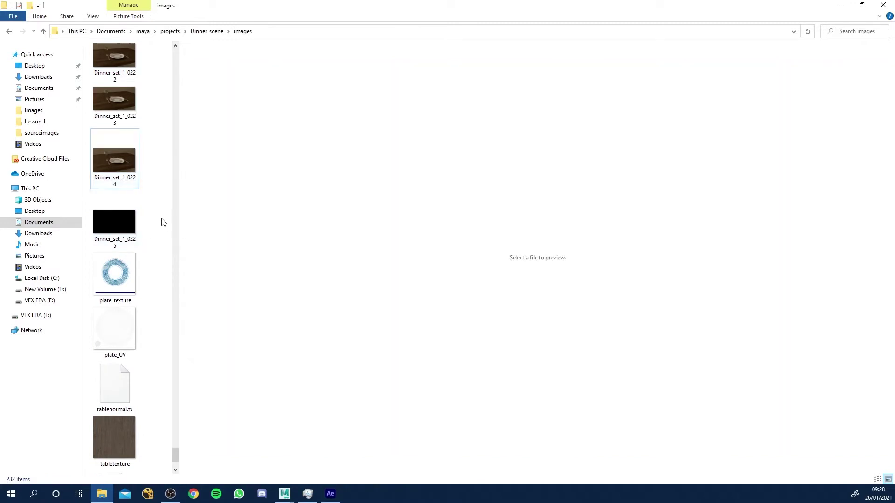
click(128, 221)
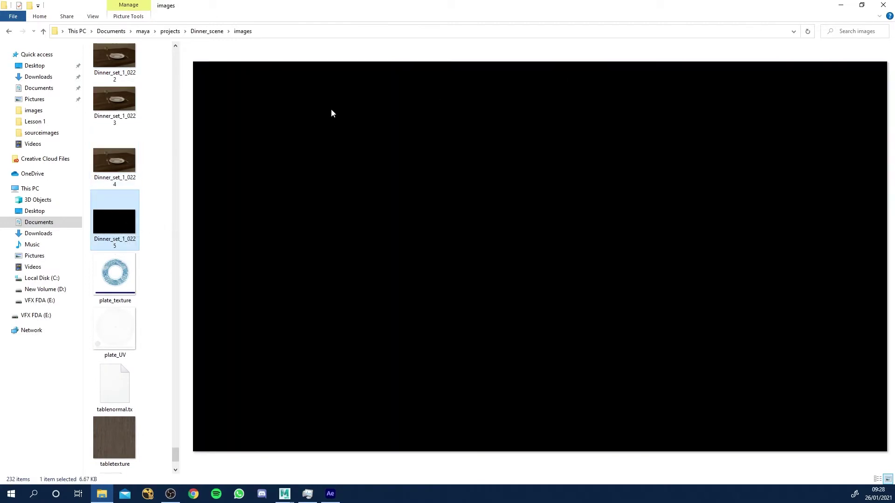
click(134, 160)
Return to After Effects, play the Dinner_set_1 sequence and examine the fork's edges up close at frames 81 and 107.
click(839, 5)
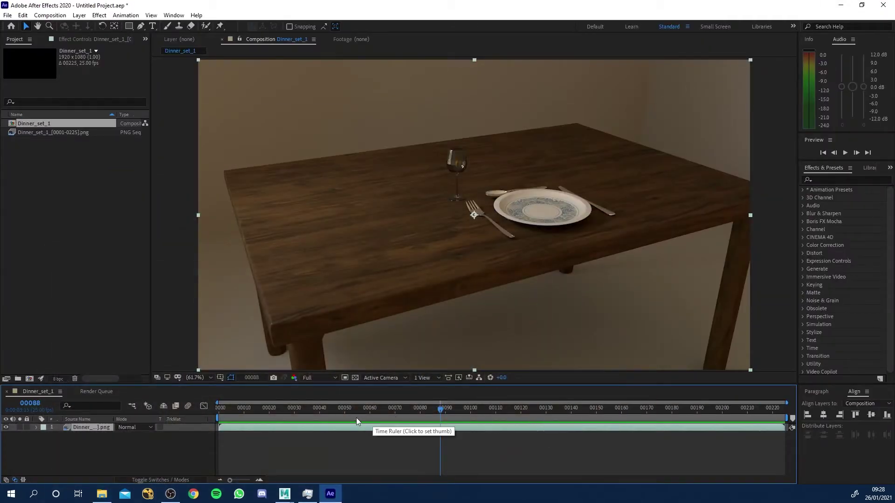
drag(356, 422, 297, 422)
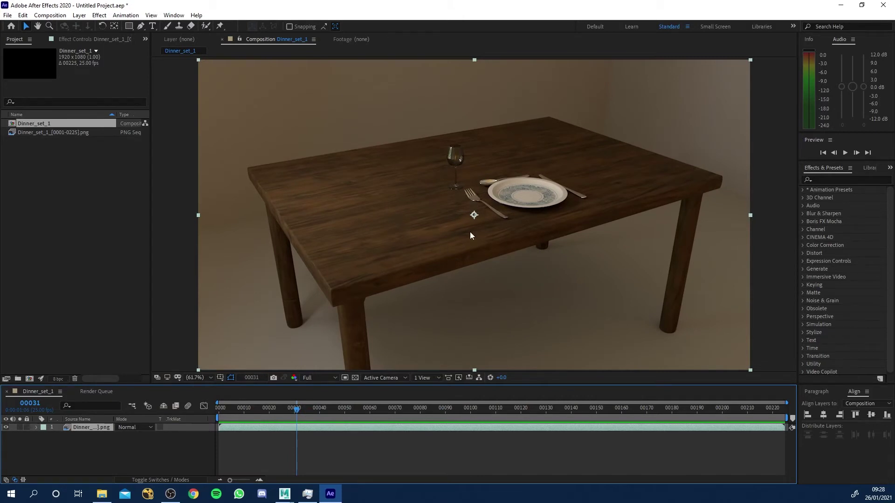
key(space)
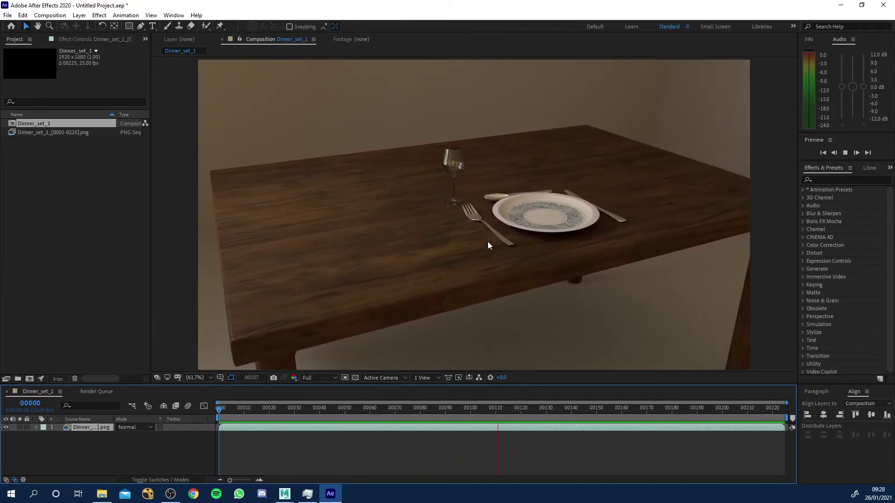
drag(459, 409, 422, 409)
scroll(482, 198, up, 10)
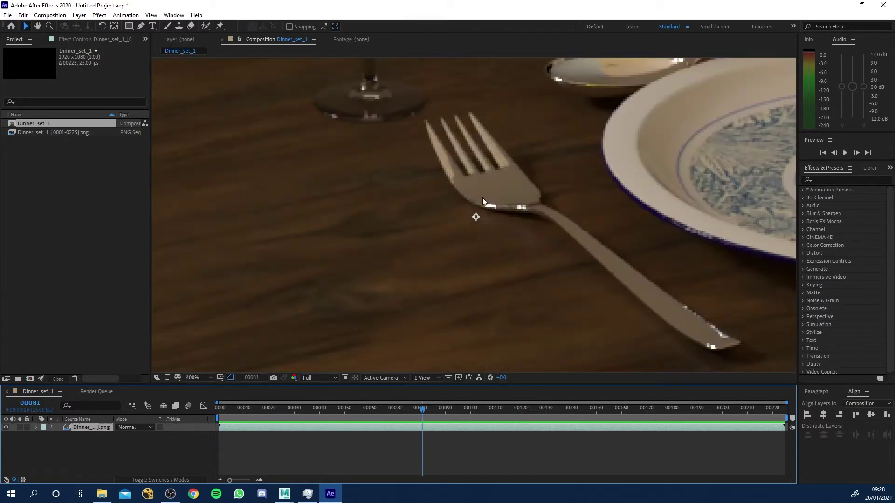
scroll(501, 242, down, 3)
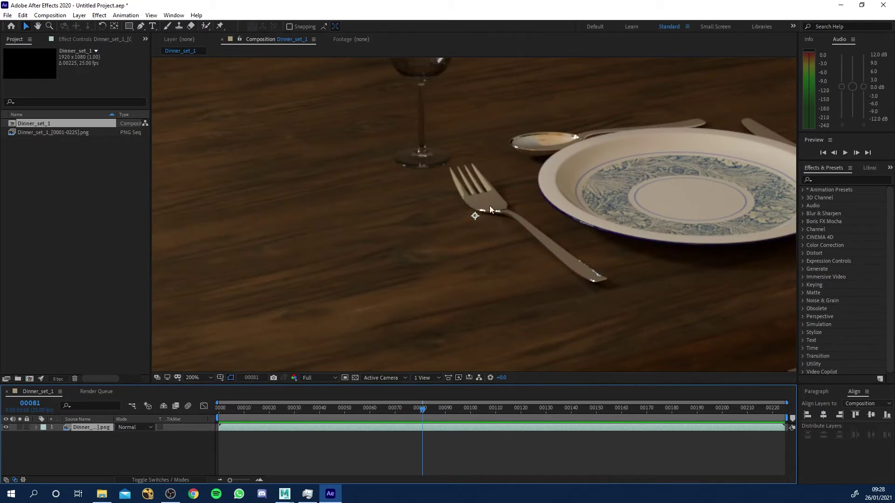
drag(413, 408, 486, 401)
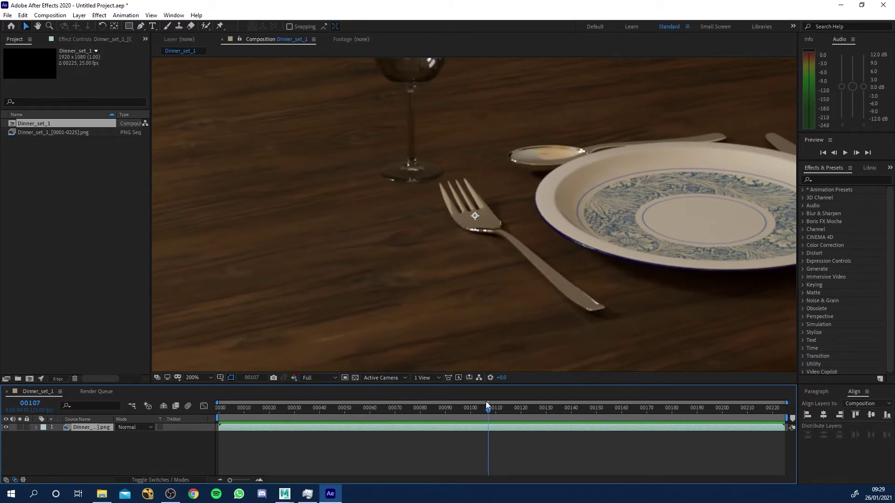
key(comma)
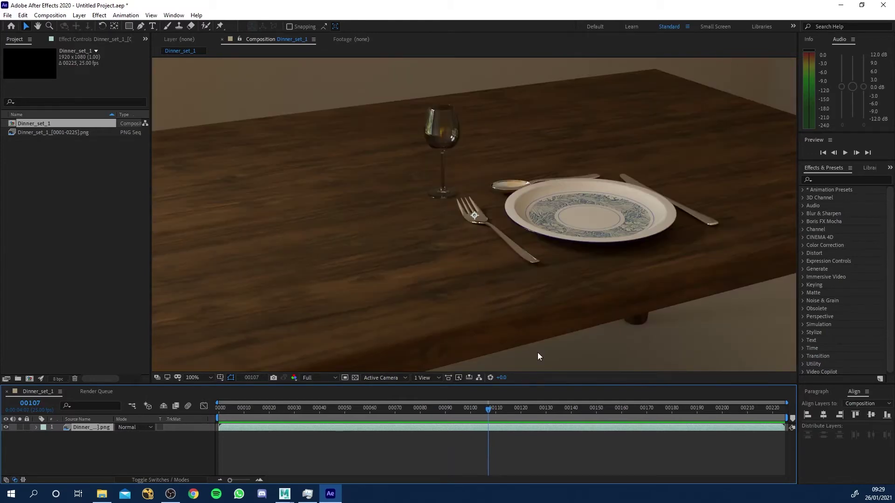
Compare the fork's edge highlights up close at frames 113 and 134 of the composition.
mouse_move(486, 409)
mouse_down()
mouse_move(486, 398)
mouse_move(471, 411)
mouse_move(413, 413)
mouse_move(540, 409)
mouse_move(503, 409)
mouse_up()
key(period)
key(period)
key(comma)
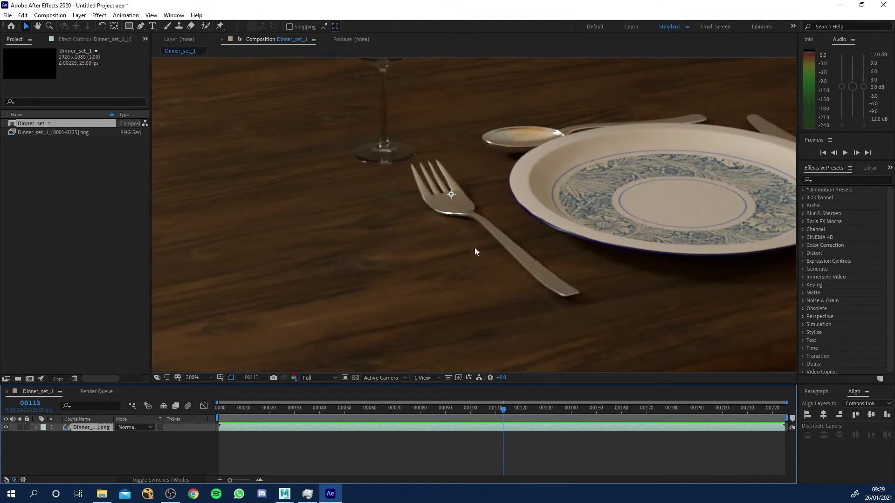
drag(506, 410, 556, 414)
key(comma)
key(comma)
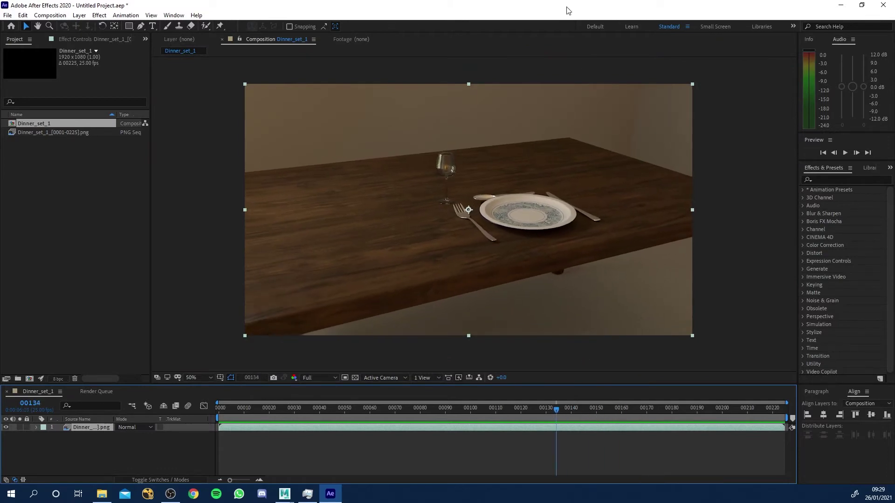
Switch to Maya, move the Render Settings window aside and open the fork's material attributes.
drag(567, 6, 894, 116)
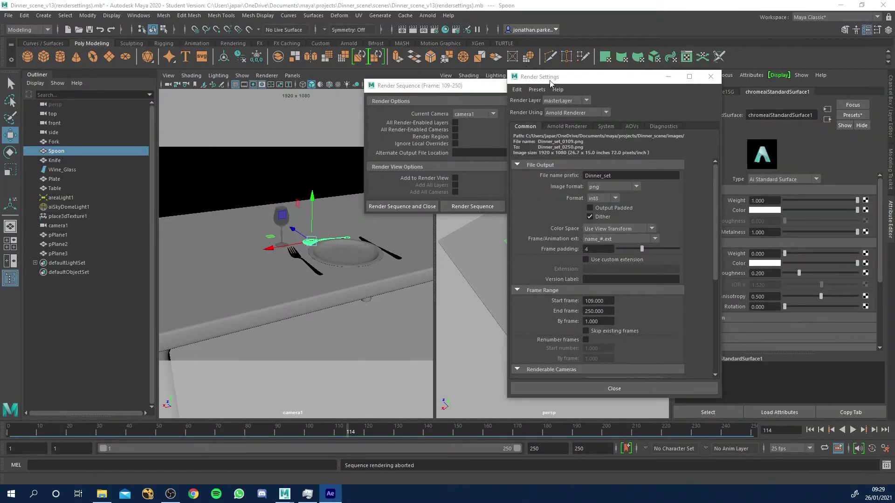
drag(550, 81, 190, 68)
click(526, 84)
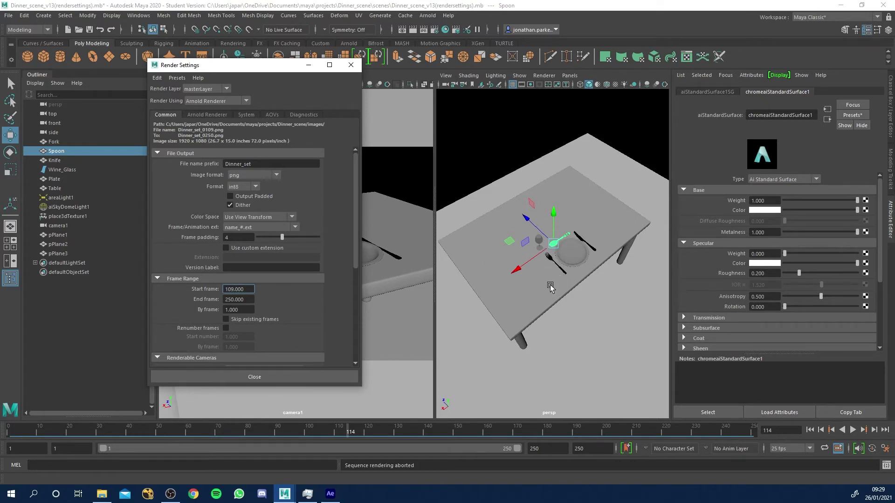
alt+drag(553, 287, 555, 231)
click(545, 224)
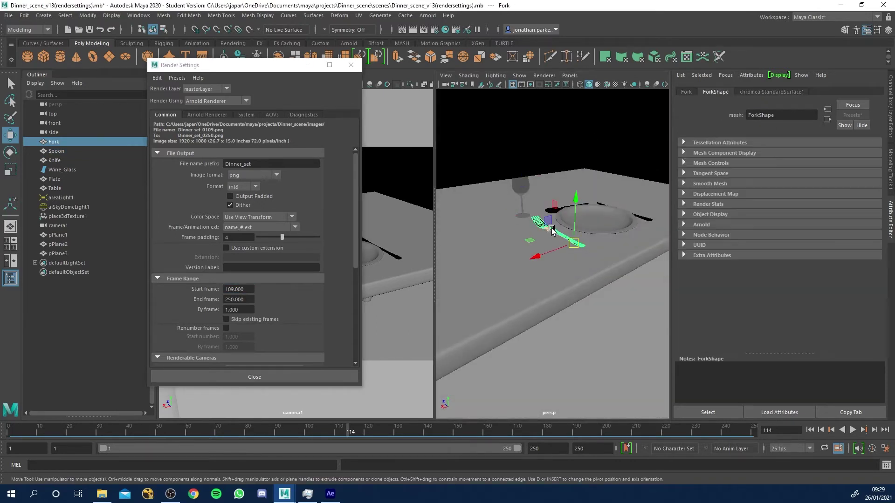
right_click(537, 225)
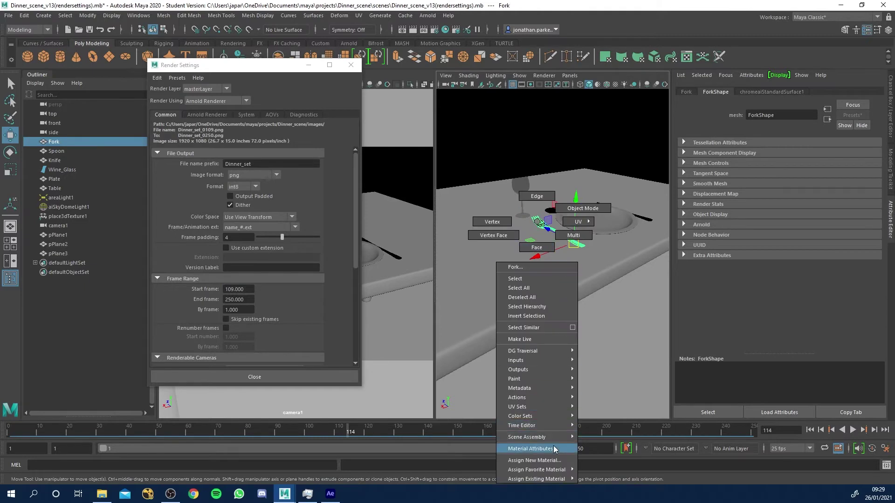
click(531, 449)
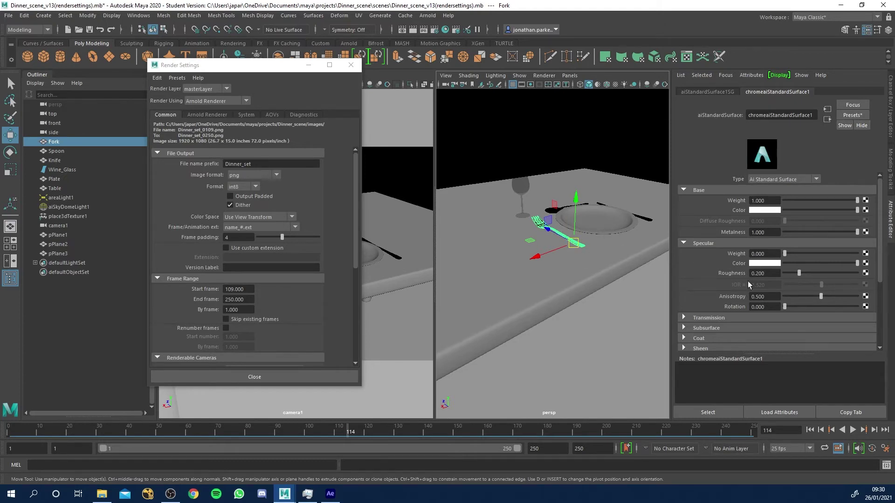
Select the plate and open its material attributes to examine its surface settings.
click(606, 228)
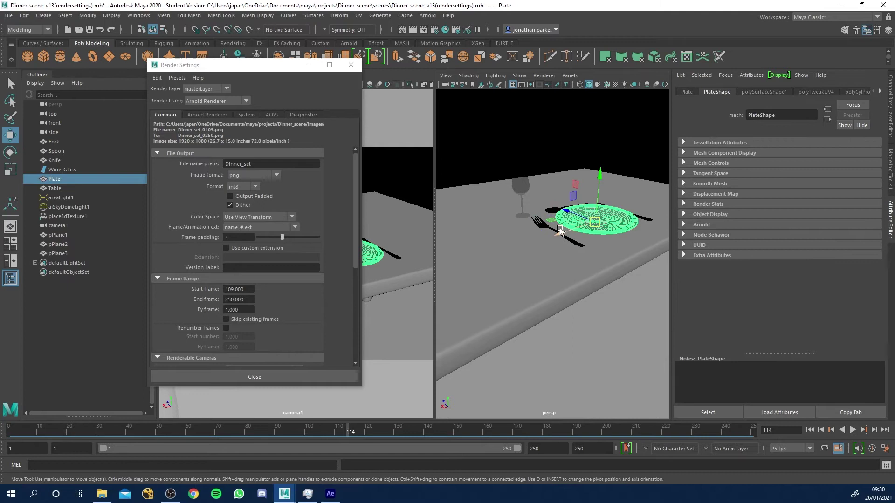
right_click(612, 232)
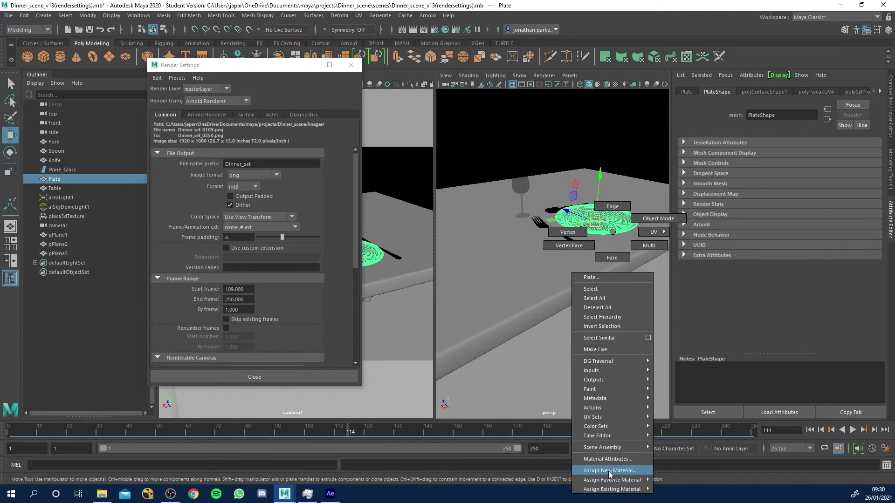
click(607, 458)
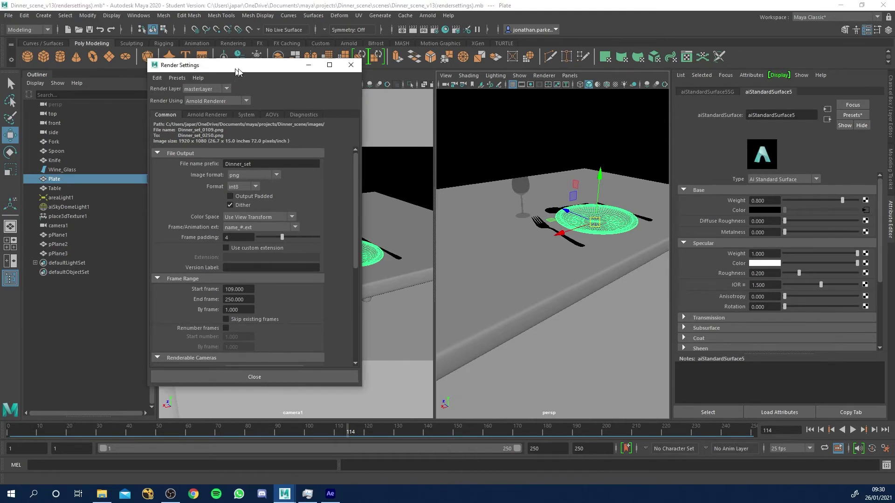
Set the Arnold renderer's Camera (AA) sampling to 7.
drag(232, 69, 521, 60)
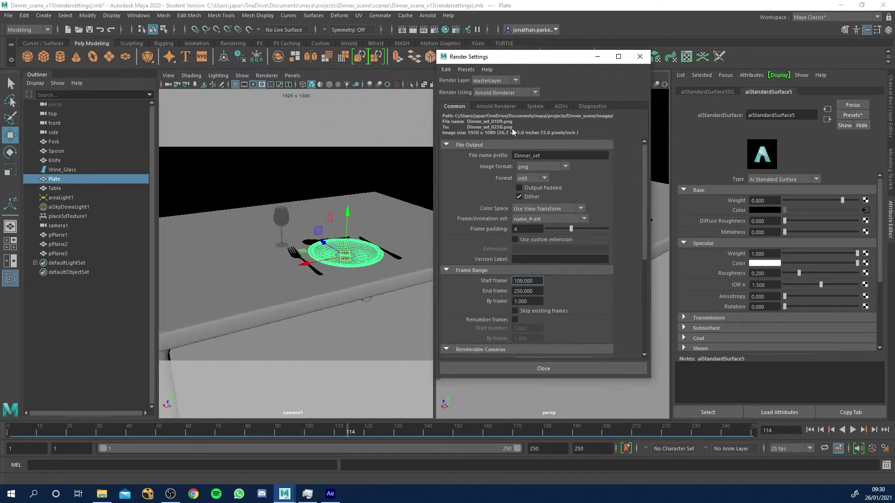
click(501, 105)
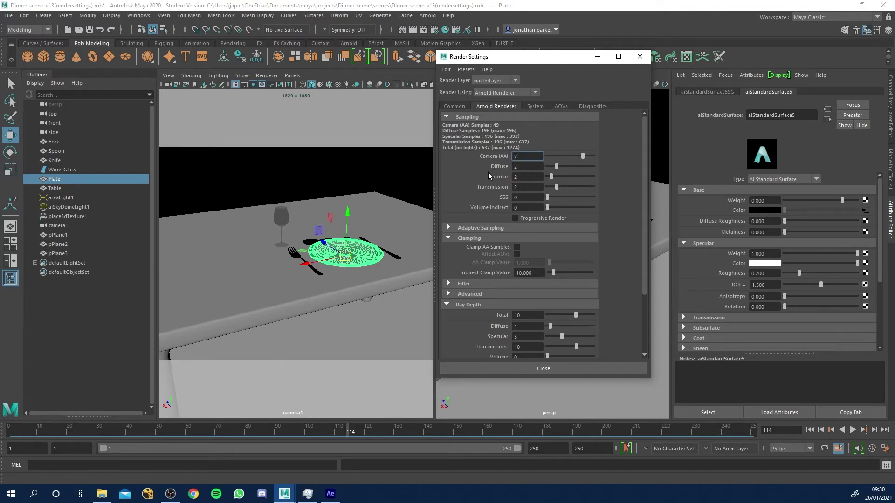
drag(364, 70, 324, 68)
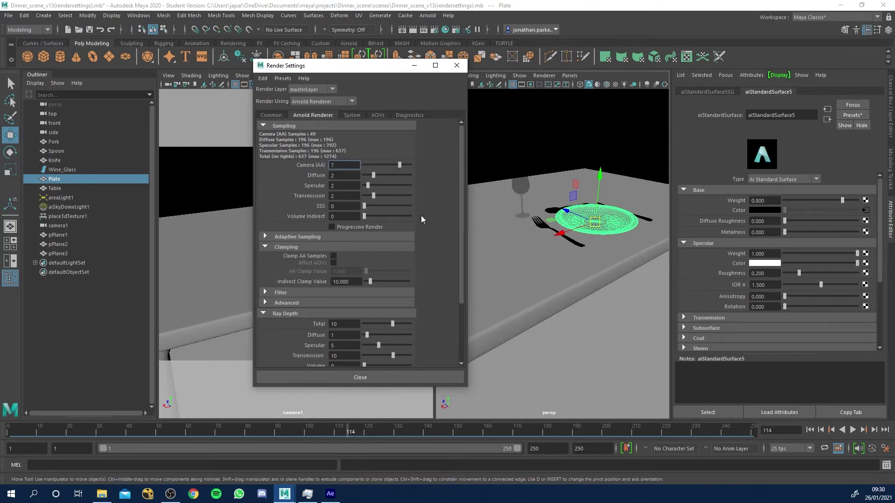
text(7)
drag(404, 164, 405, 163)
drag(401, 165, 400, 165)
Switch to After Effects and compare the fork and plate edges up close at frames 107, 116, 133 and 147.
key(alt+Tab)
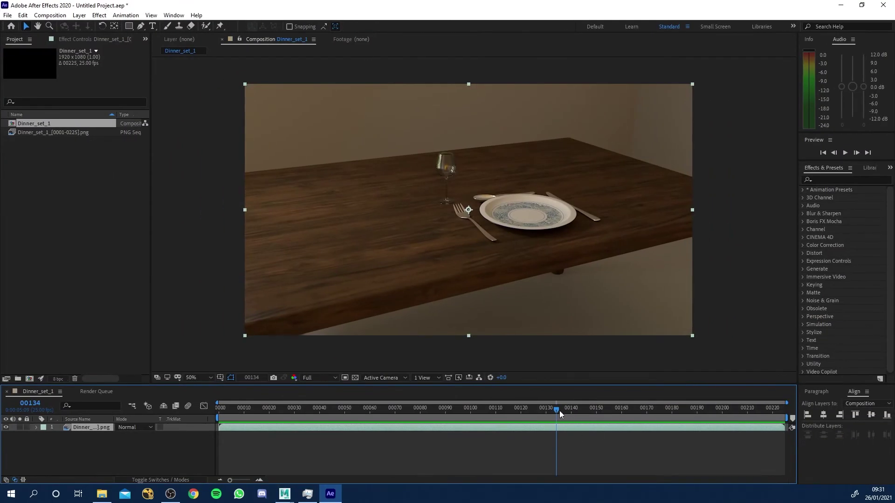
drag(559, 414, 508, 418)
scroll(474, 209, up, 5)
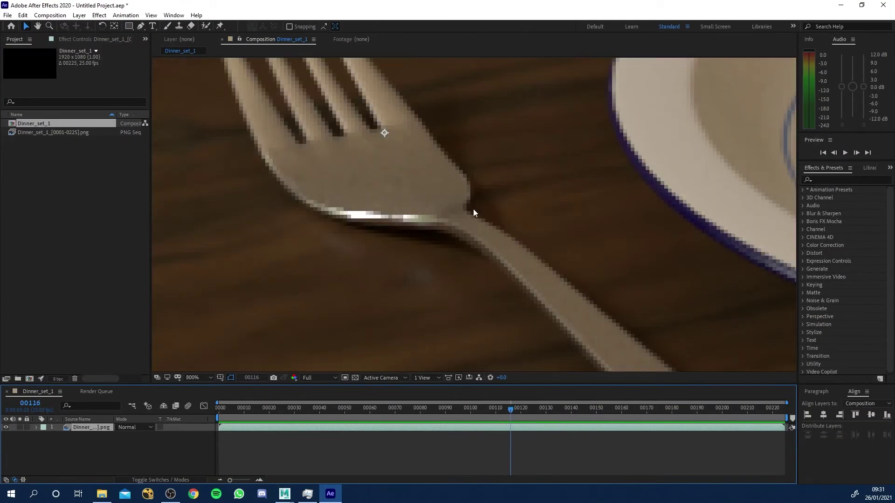
scroll(474, 213, down, 4)
drag(508, 412, 589, 410)
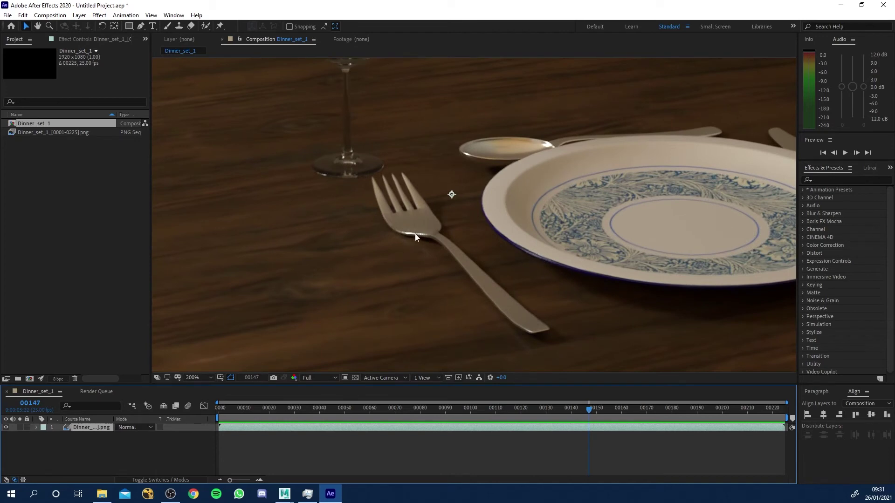
drag(565, 409, 488, 420)
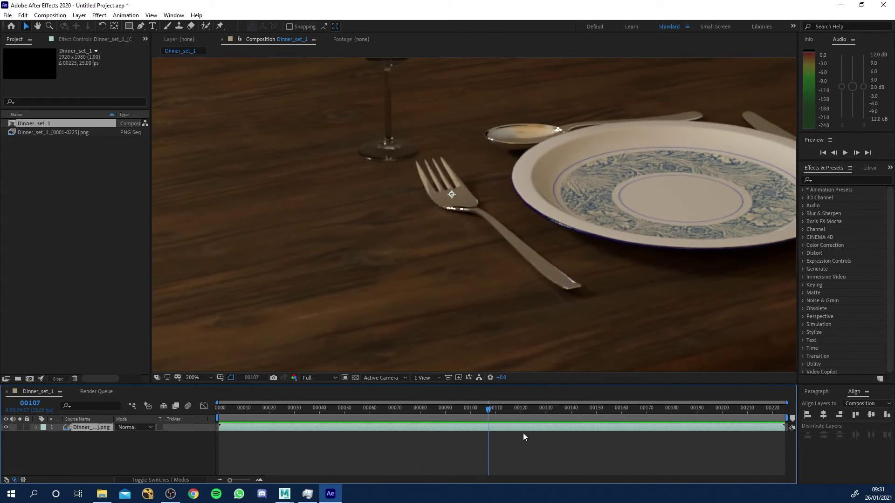
click(554, 410)
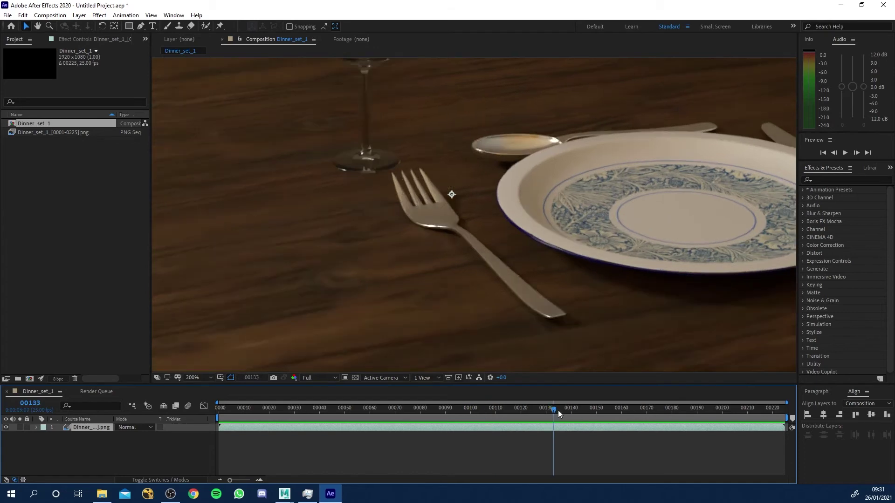
drag(558, 411, 488, 422)
scroll(387, 159, down, 1)
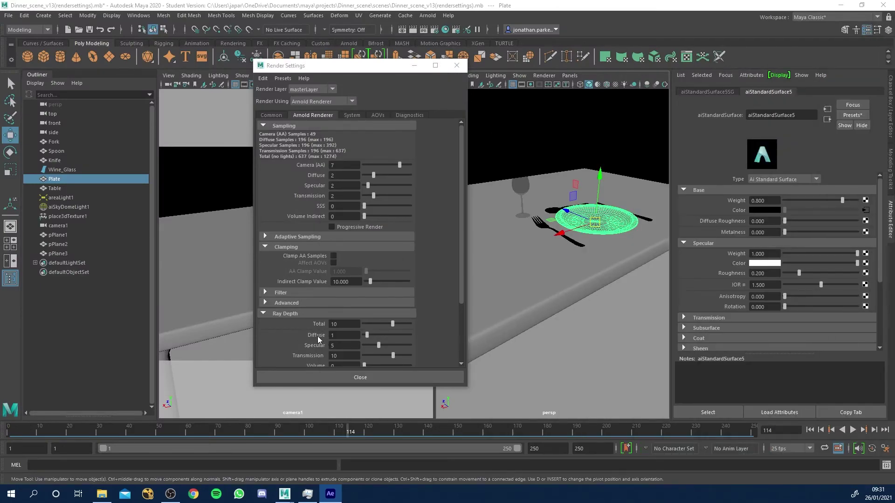
Return to Maya and review the Arnold renderer's Sampling and Ray Depth settings.
scroll(316, 337, down, 1)
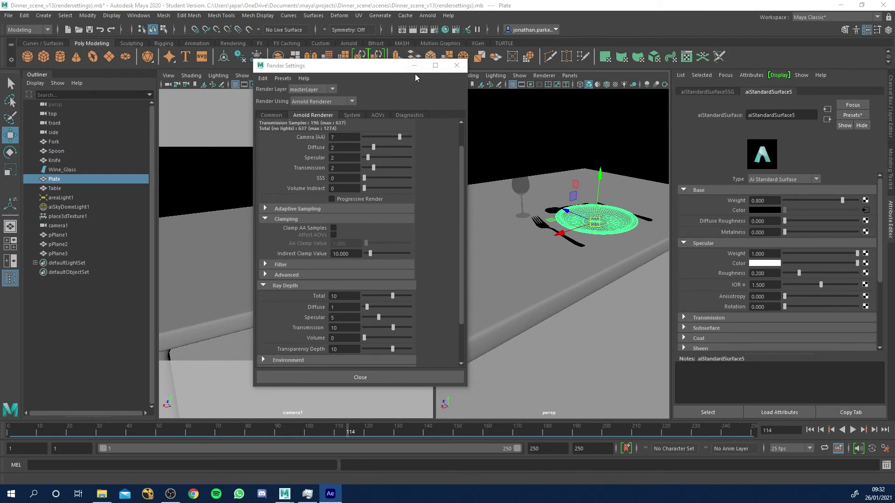
scroll(376, 195, up, 2)
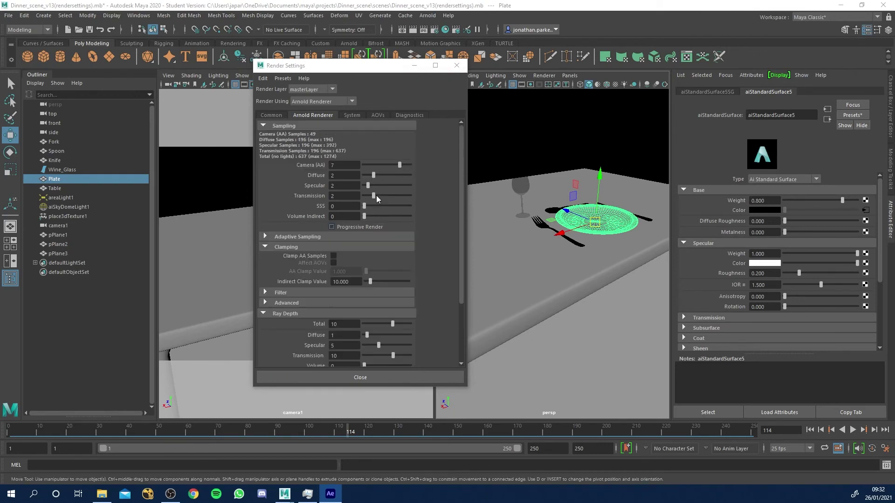
drag(894, 50, 894, 80)
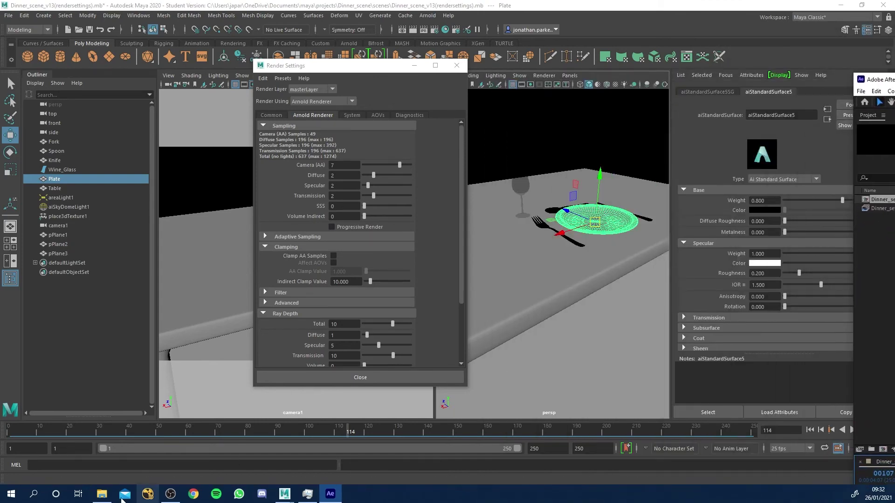
Switch to File Explorer and preview the rendered frame Dinner_set_1_0225.
click(102, 494)
click(116, 222)
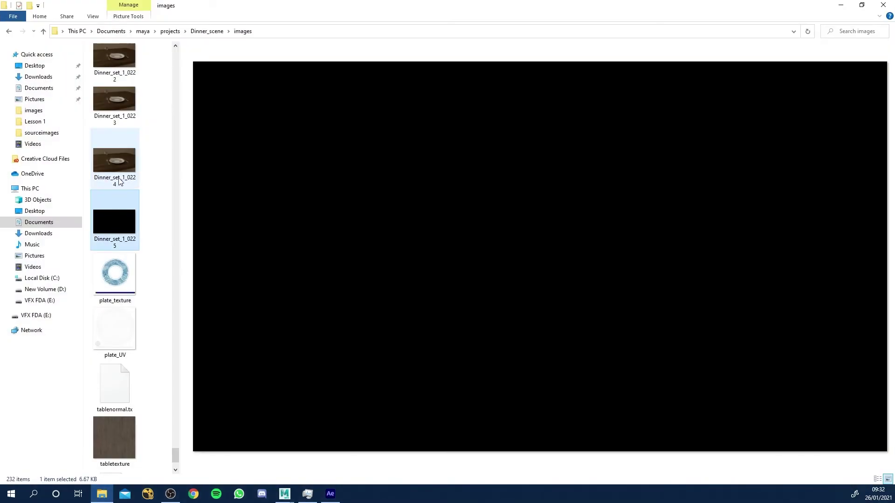
Compare with the preceding frame, then delete the black frame Dinner_set_1_0225 from the images folder.
click(111, 172)
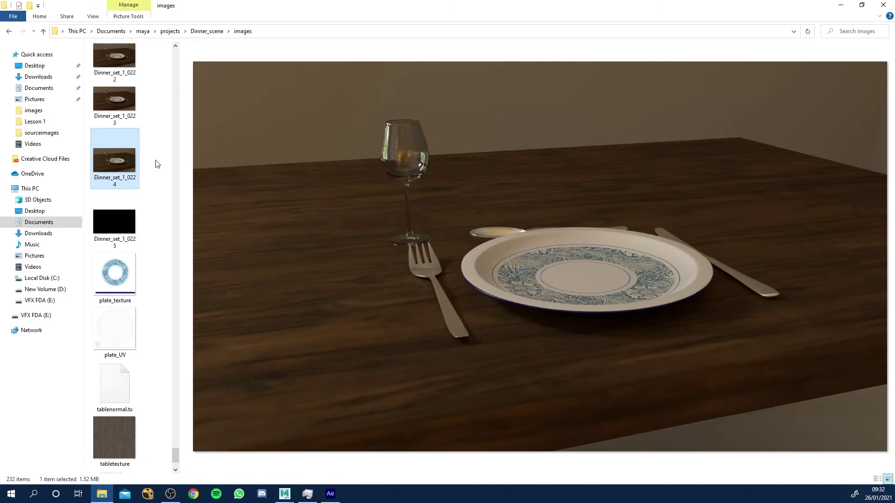
click(129, 225)
key(Delete)
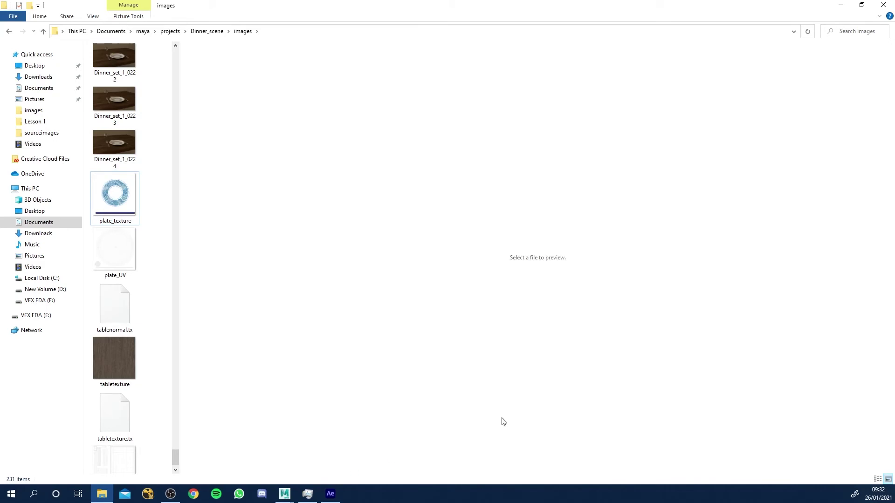
Return to Maya and set the render's start frame to 225 in the common render settings.
mouse_move(285, 497)
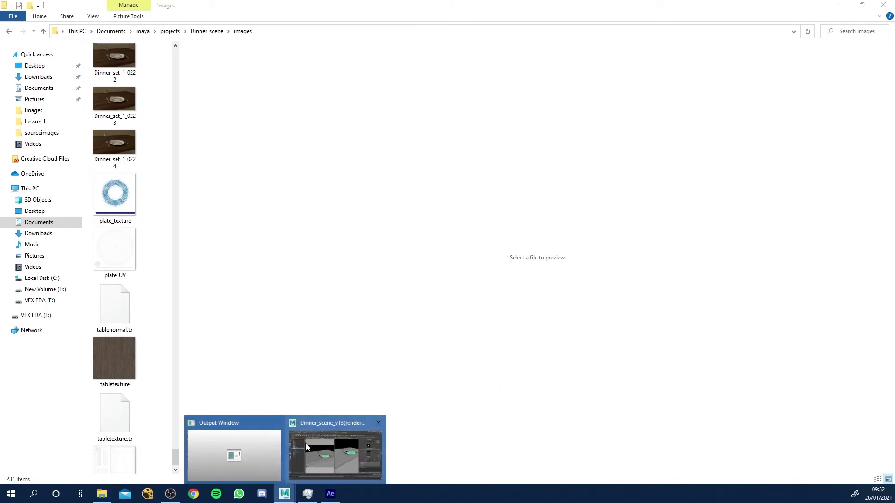
click(306, 443)
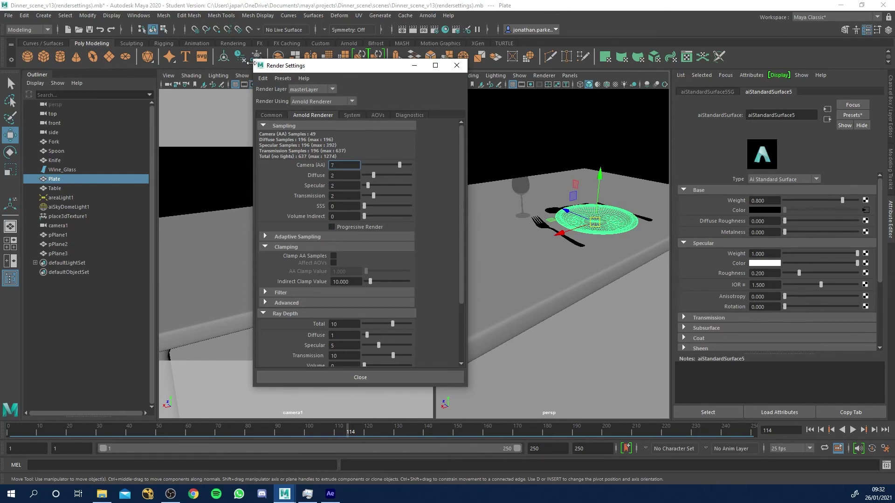
click(275, 116)
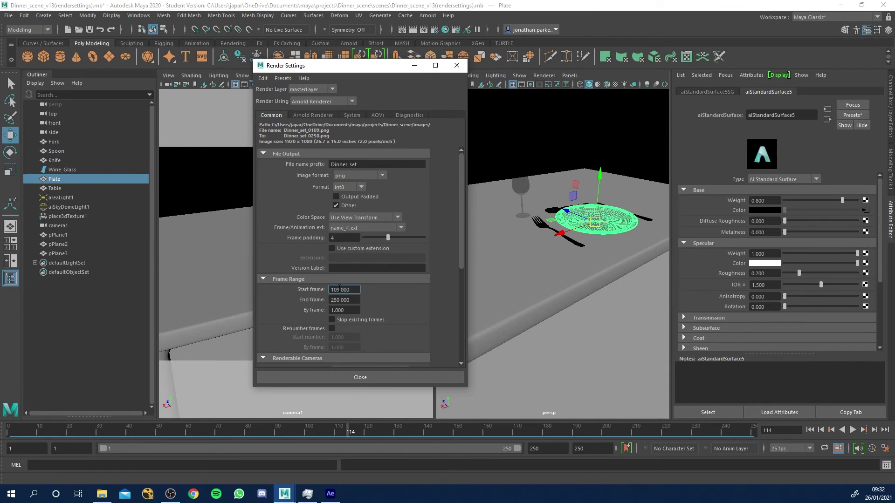
drag(340, 289, 329, 290)
text(225)
Render the sequence for frames 225 to 250 through camera1 from the Render View.
click(402, 30)
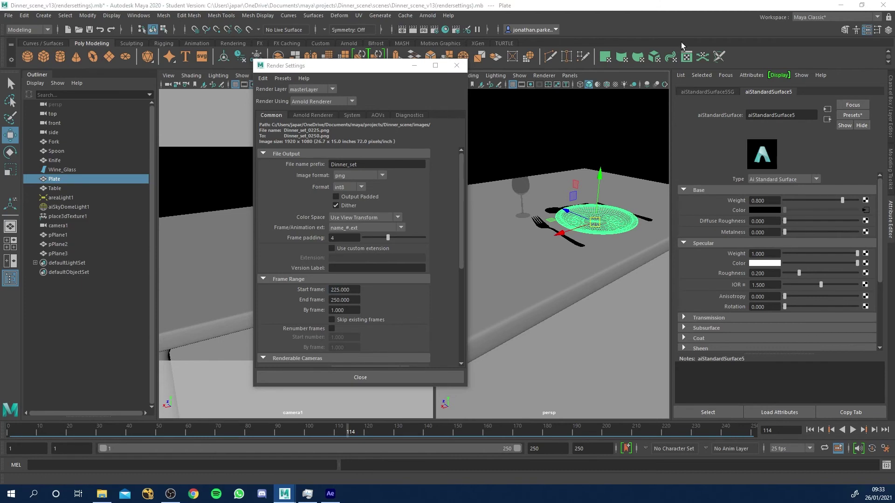
drag(894, 51, 354, 40)
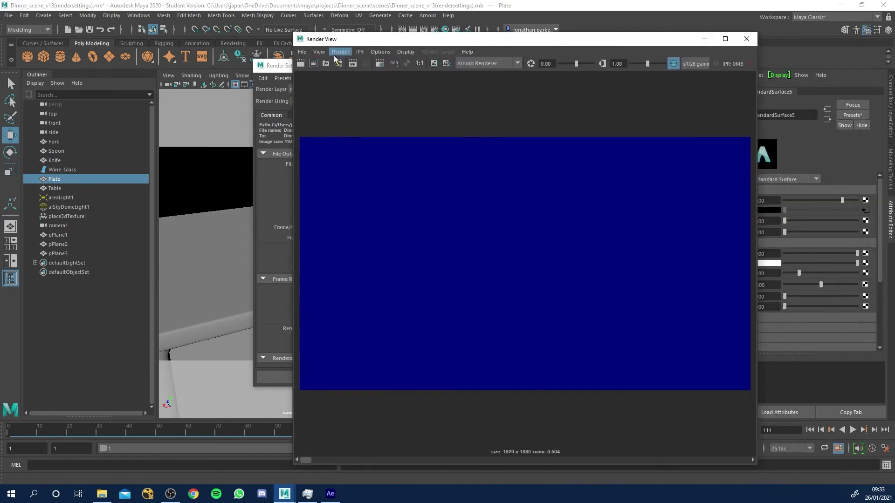
click(340, 52)
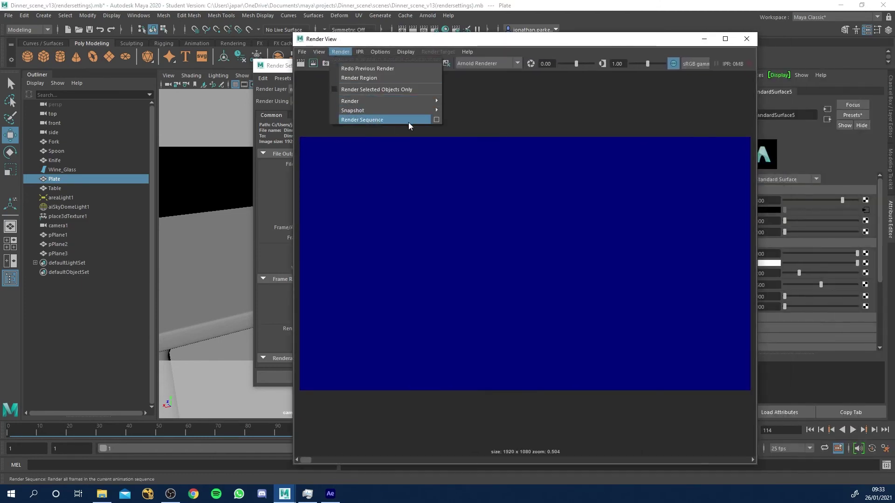
click(438, 121)
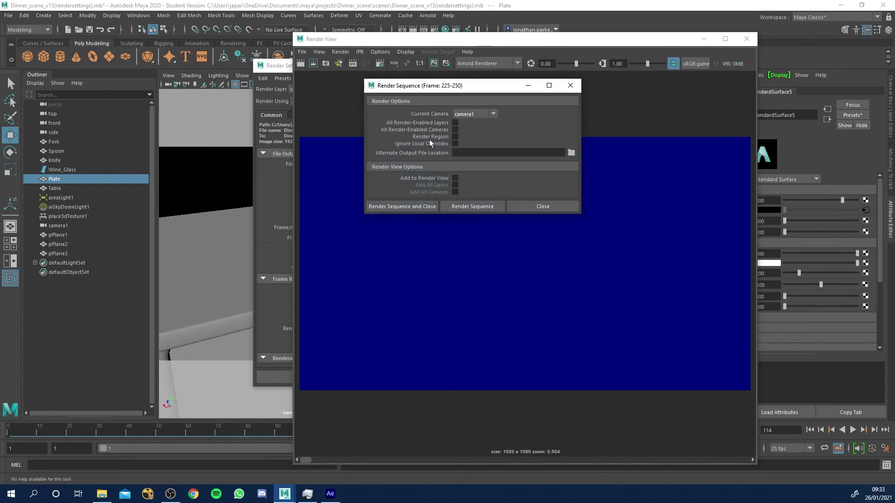
click(466, 206)
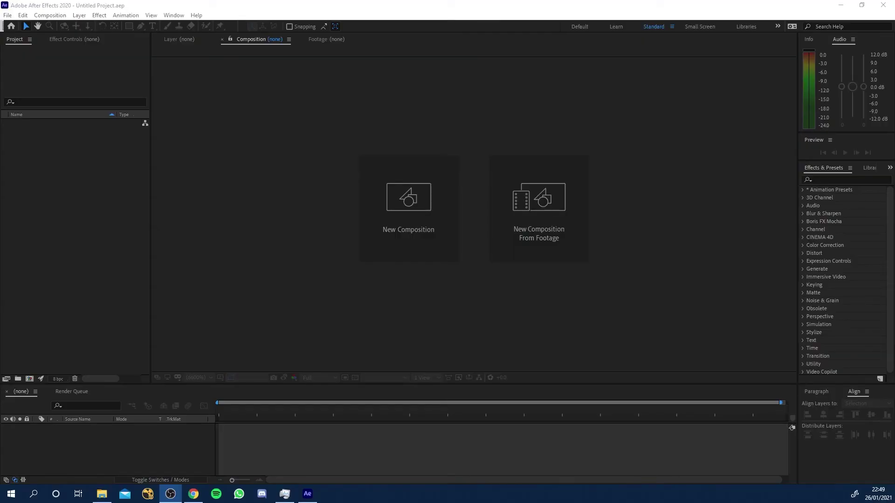
In After Effects, import Dinner_set_1_0001 from the Dinner_scene project's images folder as a PNG sequence.
click(102, 494)
mouse_move(886, 43)
mouse_down()
mouse_move(449, 43)
mouse_move(534, 49)
mouse_move(894, 32)
mouse_up()
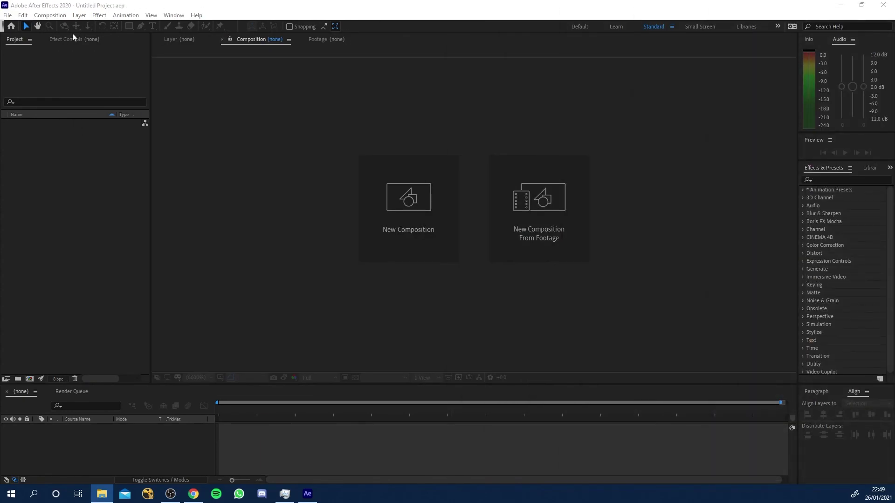
double_click(46, 180)
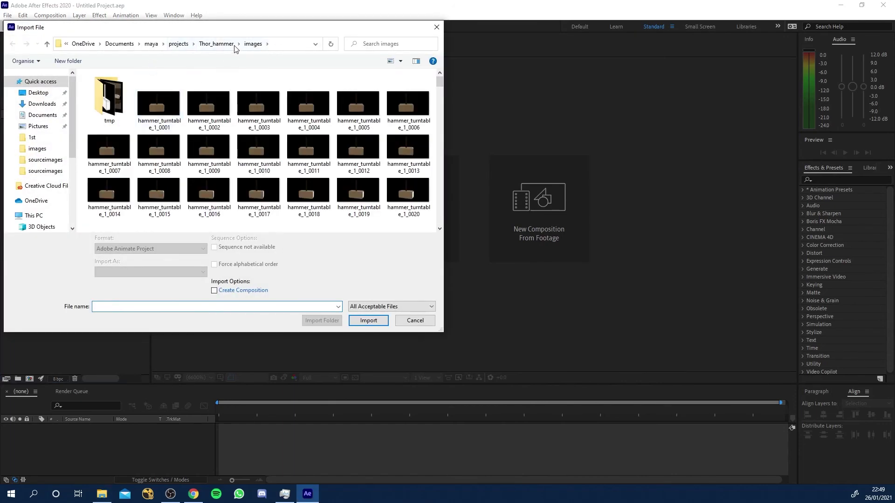
click(177, 44)
double_click(118, 100)
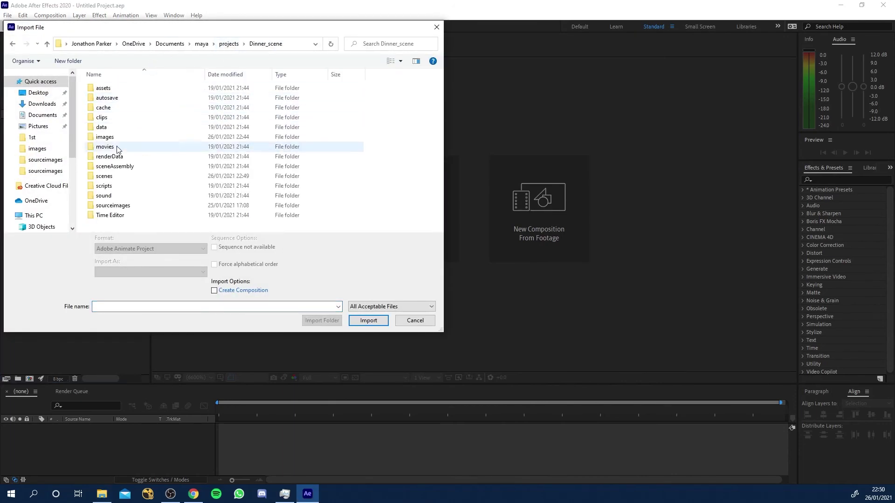
double_click(113, 137)
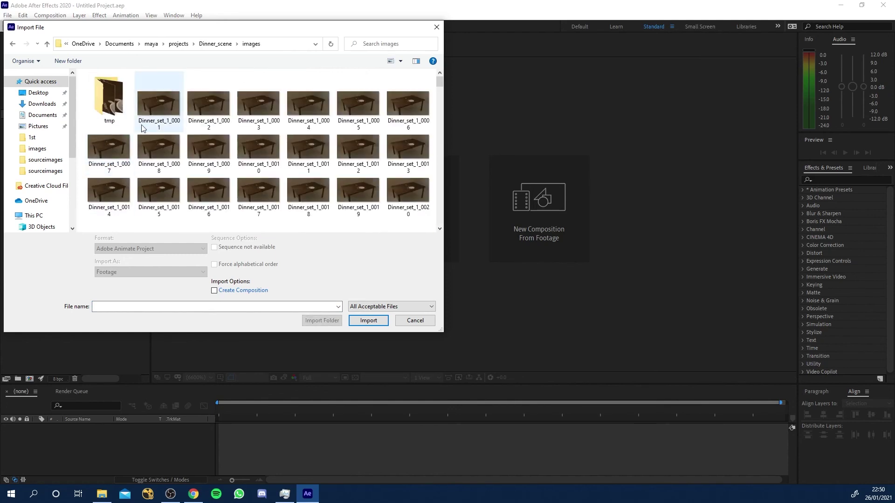
click(157, 112)
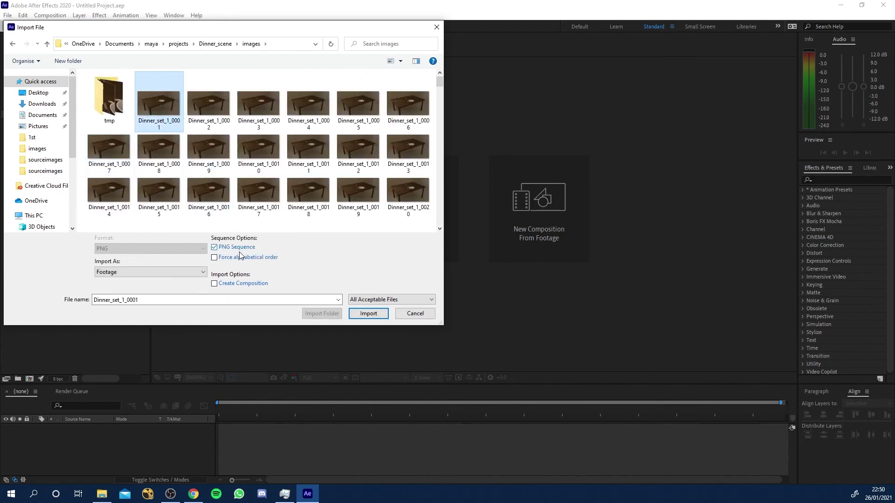
click(368, 313)
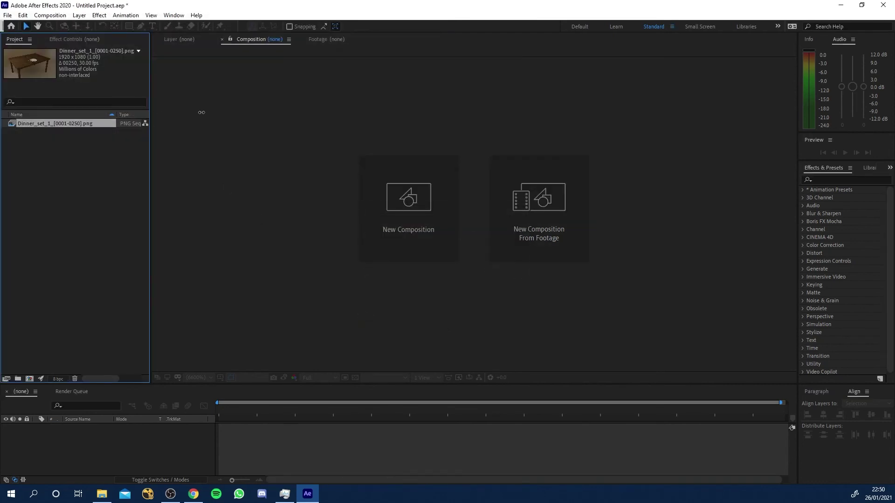
Interpret the imported PNG sequence at 25 frames per second and create a new composition from it.
drag(152, 80, 203, 86)
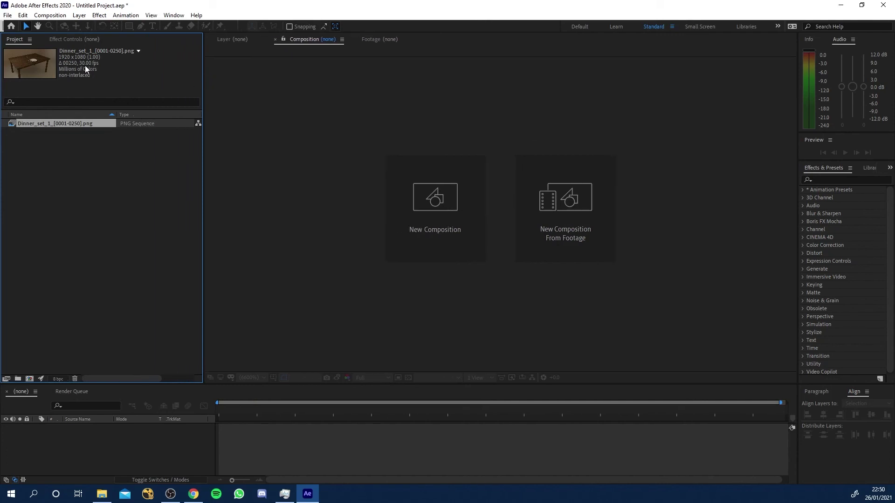
right_click(72, 124)
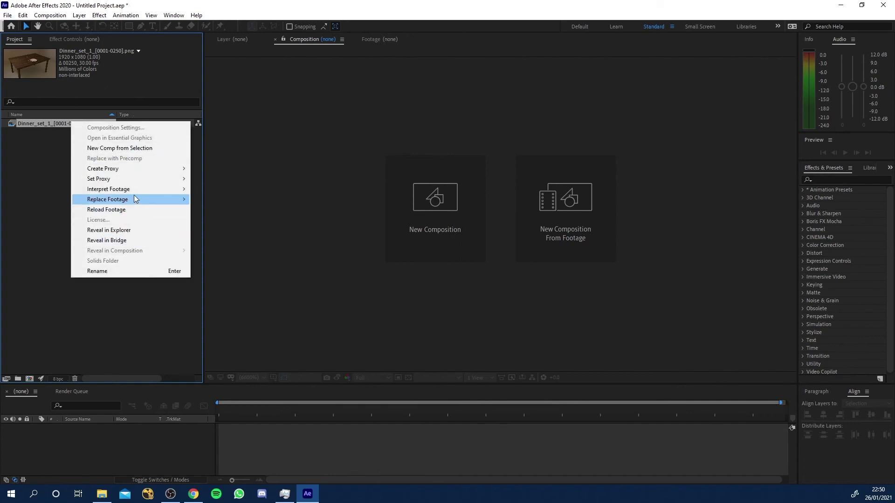
mouse_move(137, 189)
click(231, 186)
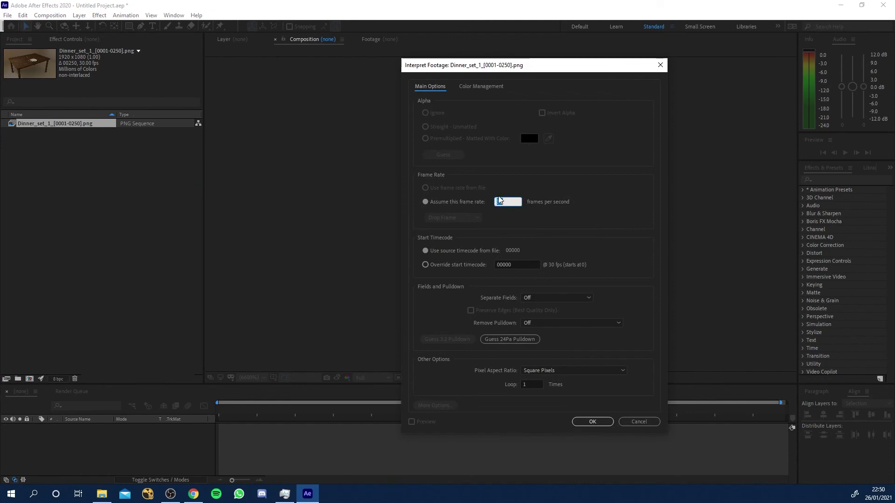
key(Return)
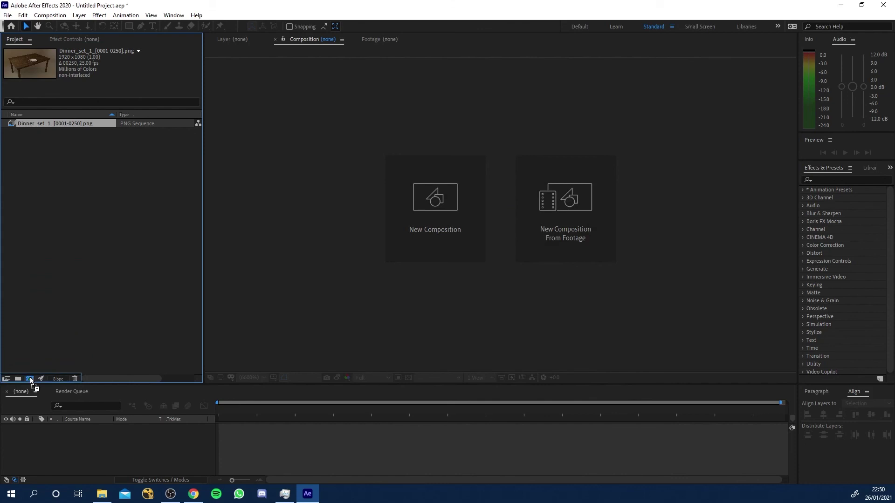
drag(30, 377, 30, 376)
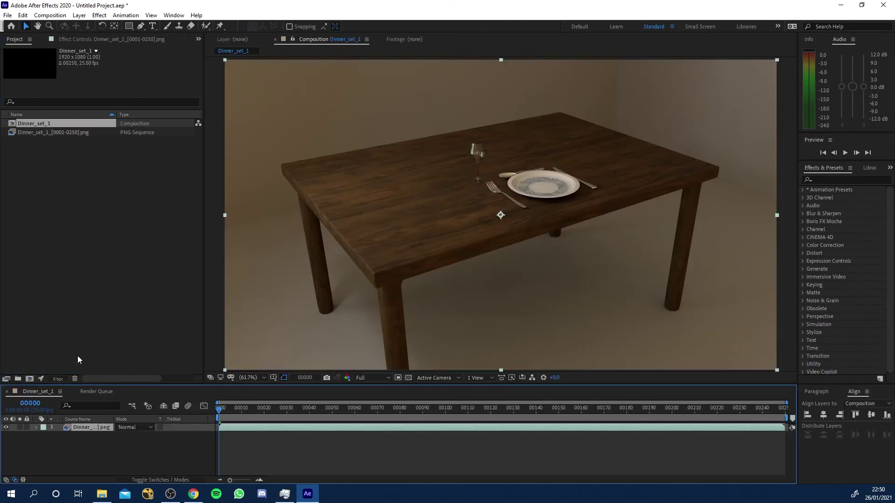
Play back the Dinner_set_1 composition and watch it close up and fitted to the viewer.
click(264, 377)
click(262, 214)
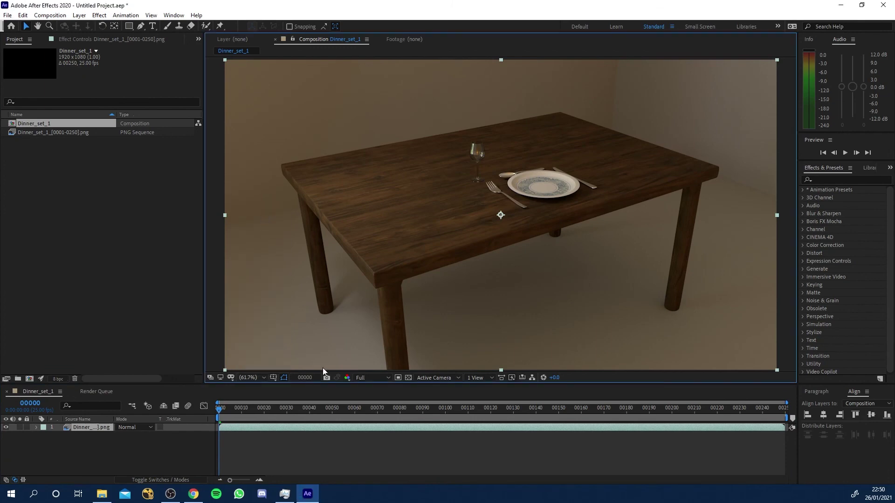
drag(216, 413, 215, 438)
key(space)
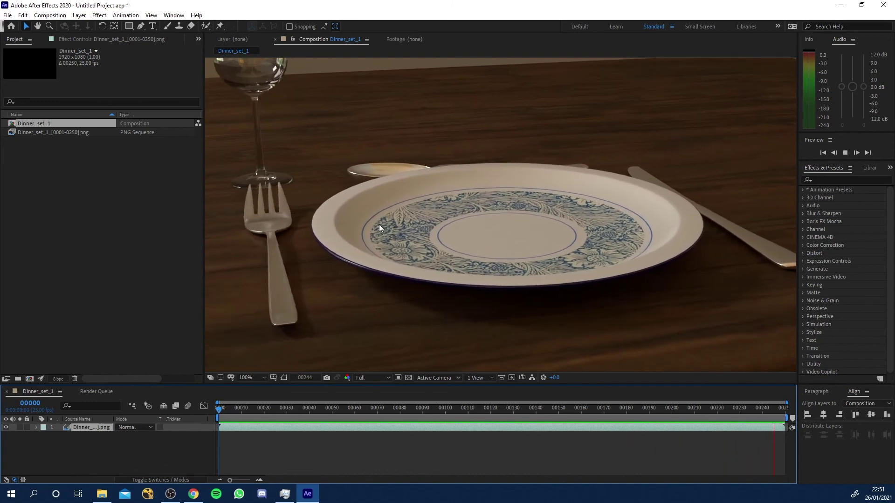
click(261, 376)
click(259, 214)
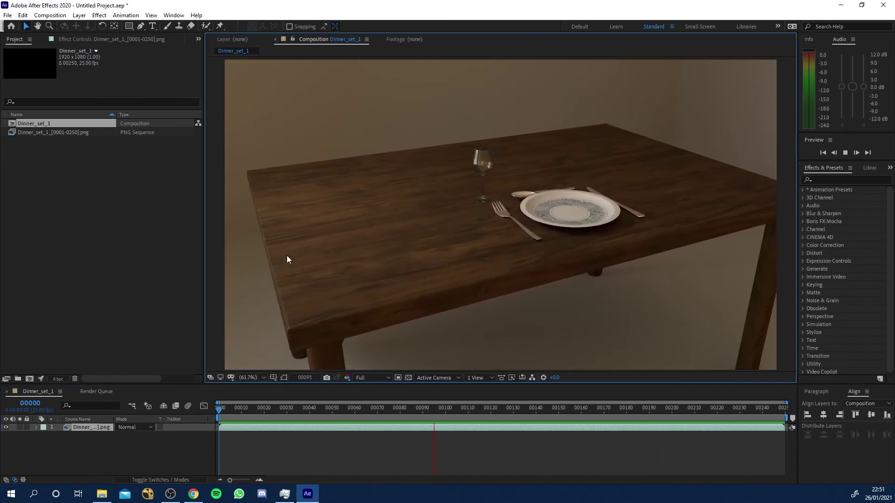